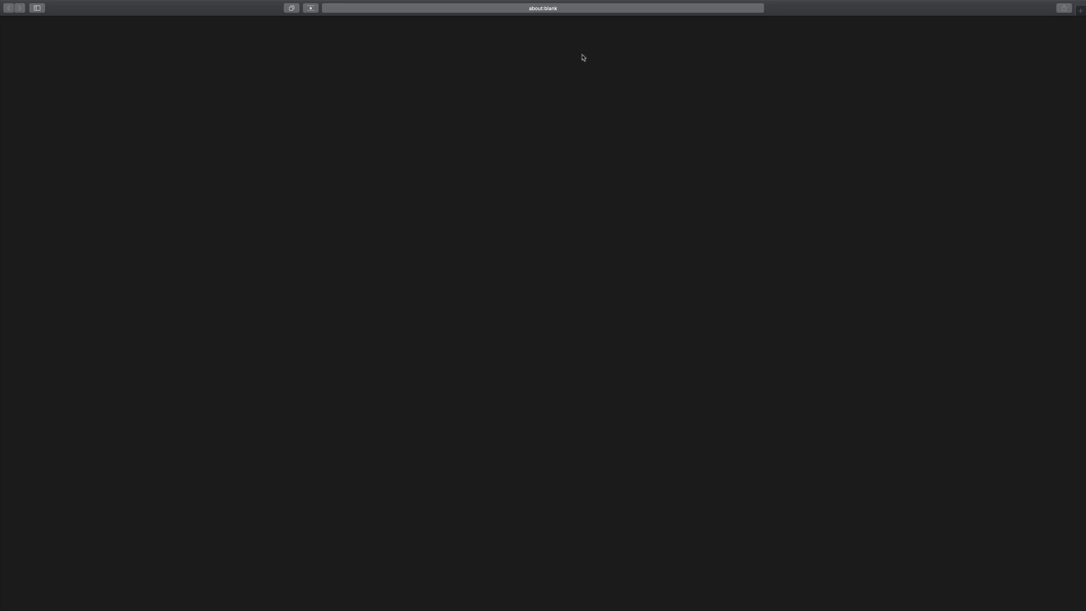
# Download Houses.ts2 from the copied Google Drive link and open it from Downloads in Topaz Studio 2
pyautogui.rightClick(573, 8)
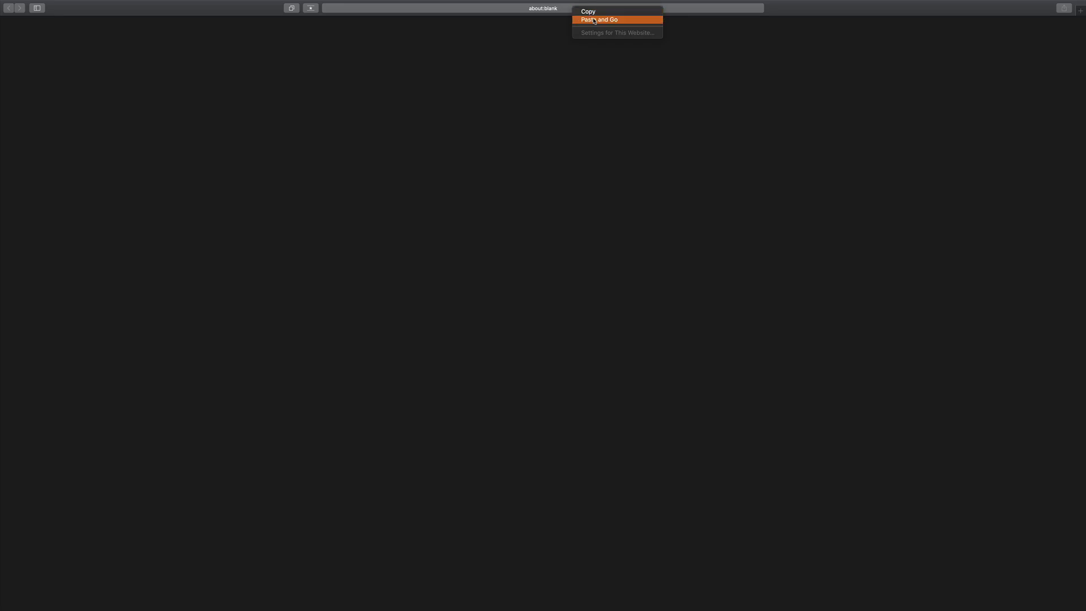
pyautogui.click(593, 20)
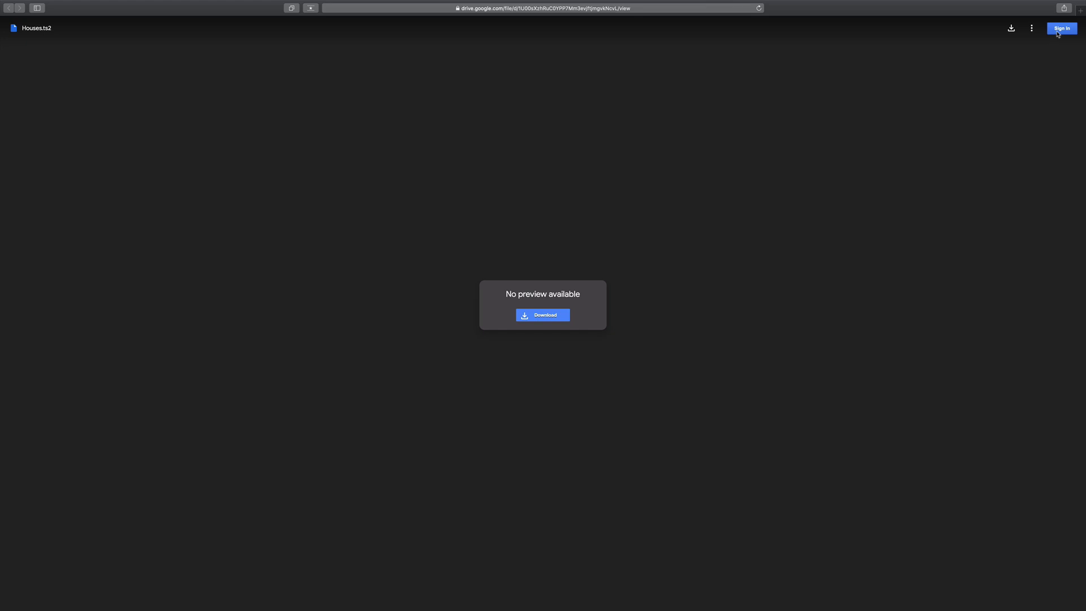
pyautogui.click(546, 316)
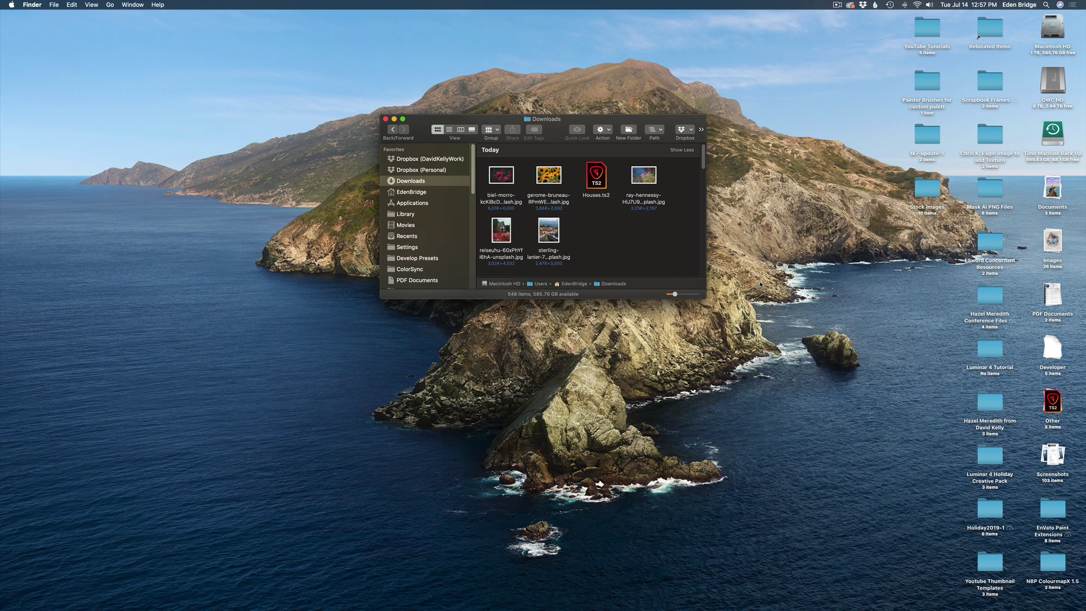
pyautogui.click(598, 178)
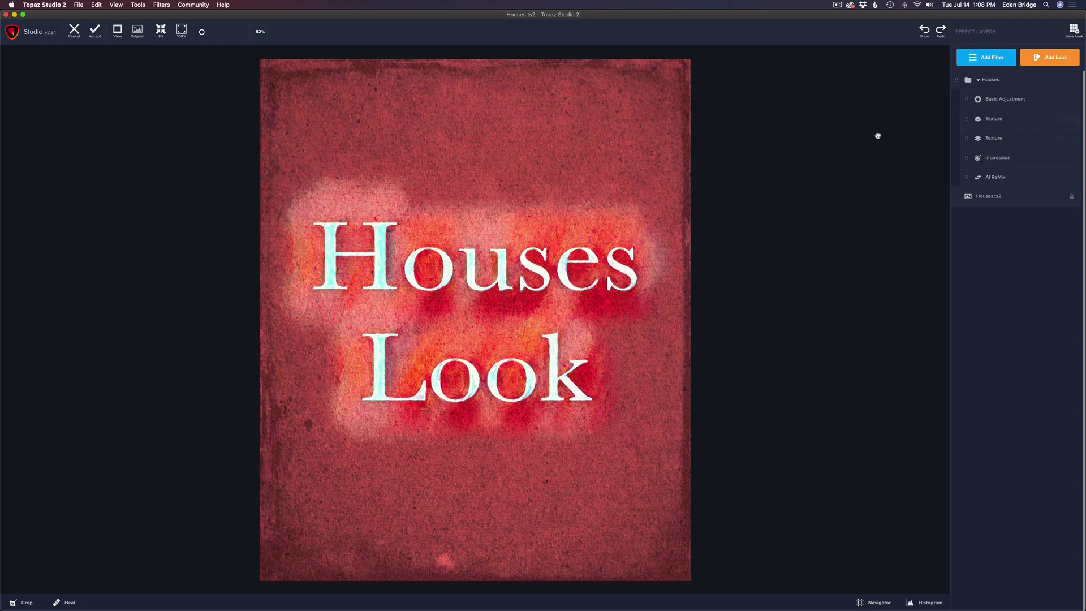
# Save the project's effect stack as a look named Houses
pyautogui.click(79, 5)
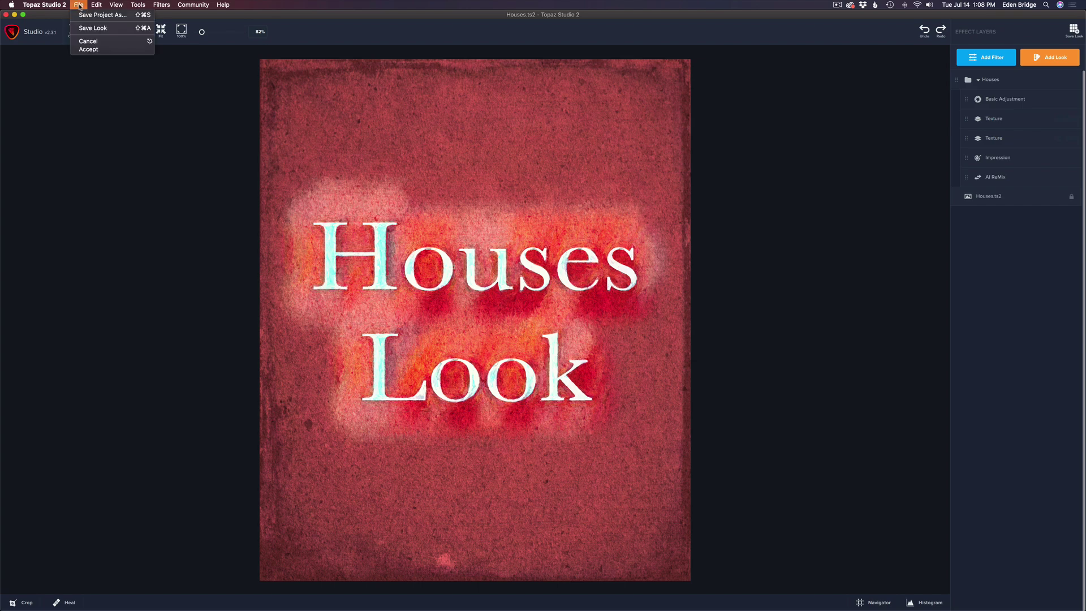
pyautogui.click(104, 29)
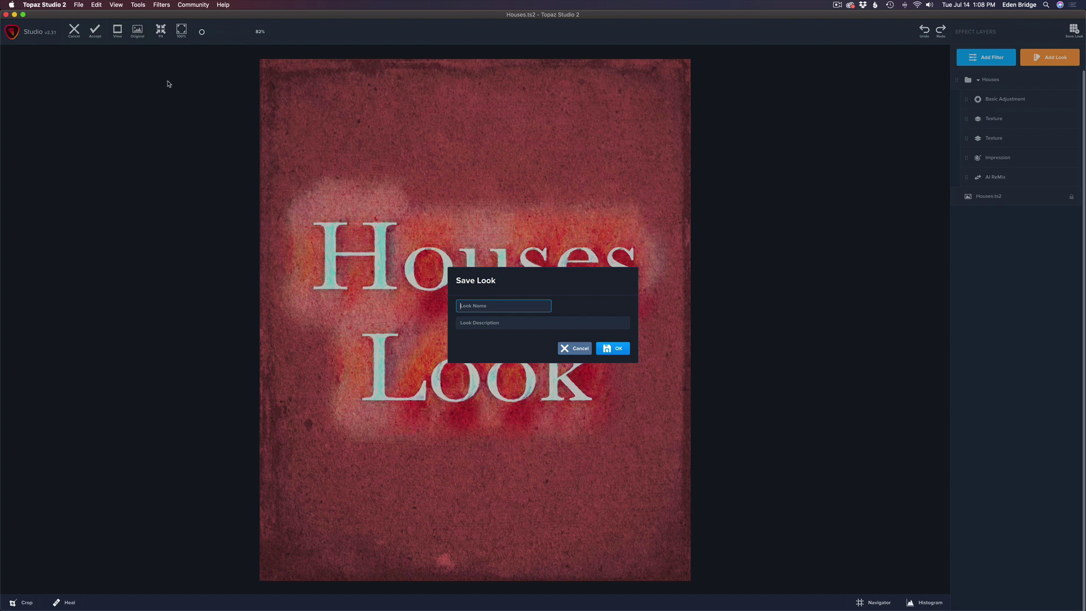
pyautogui.write('Houses')
pyautogui.click(619, 351)
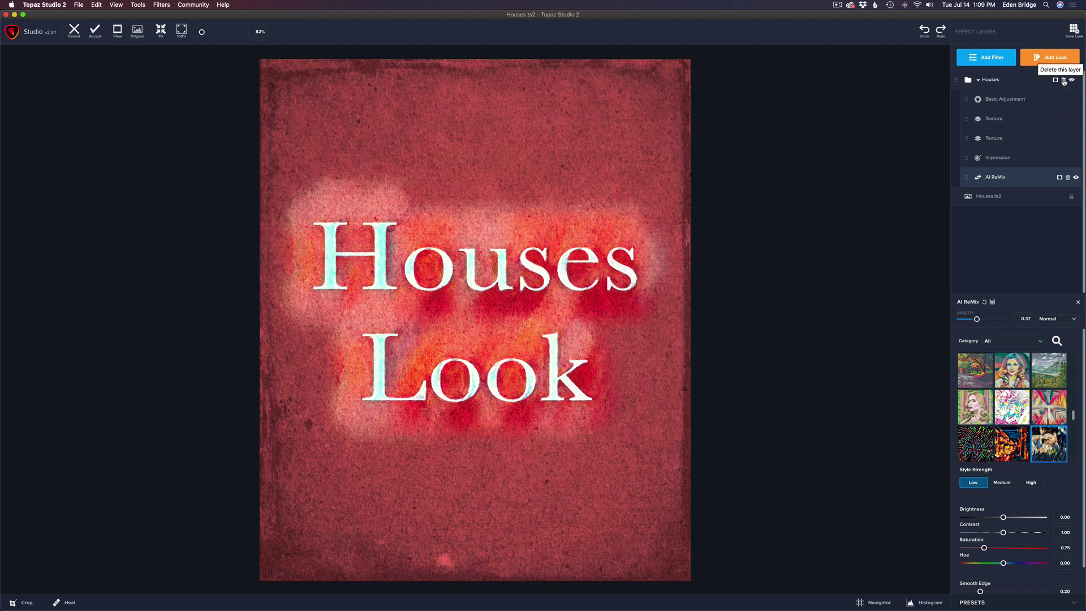
# Delete the Houses effect group and apply the saved Houses look from My Looks at amount 100
pyautogui.click(1063, 80)
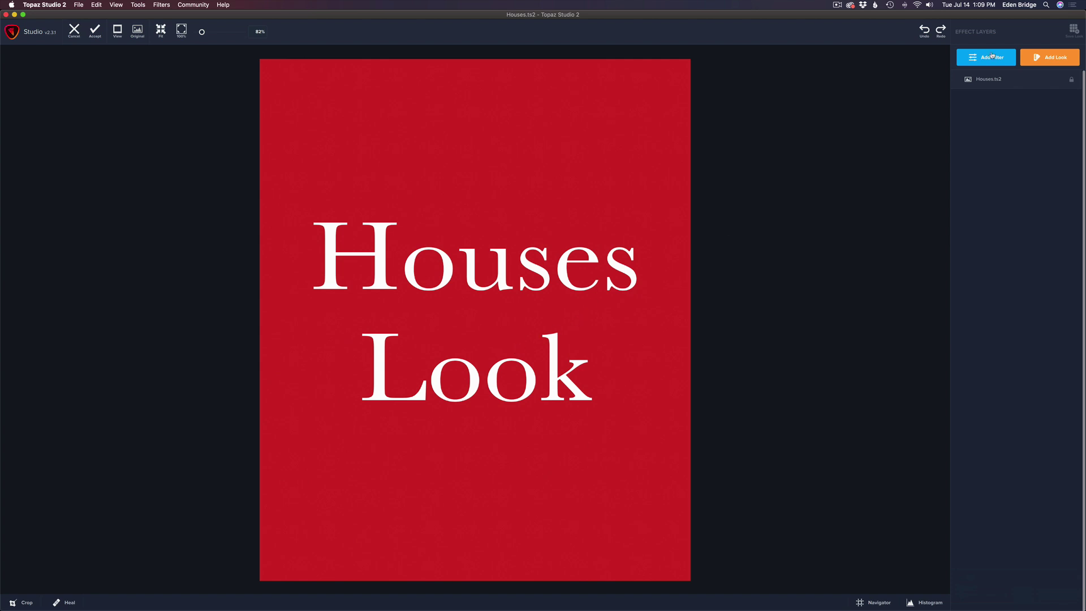
pyautogui.click(1053, 59)
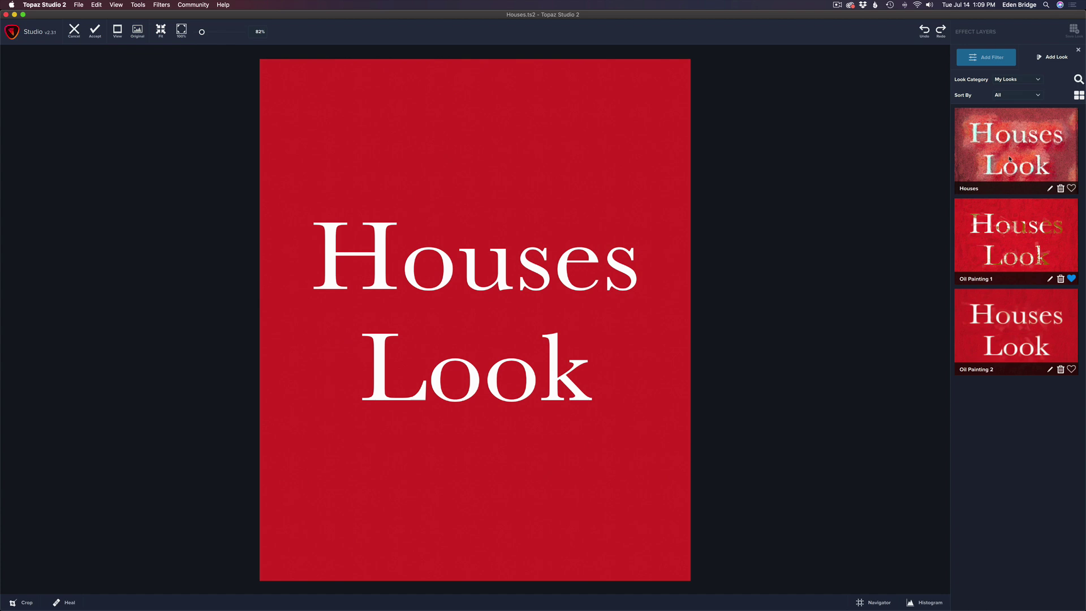
pyautogui.click(1017, 157)
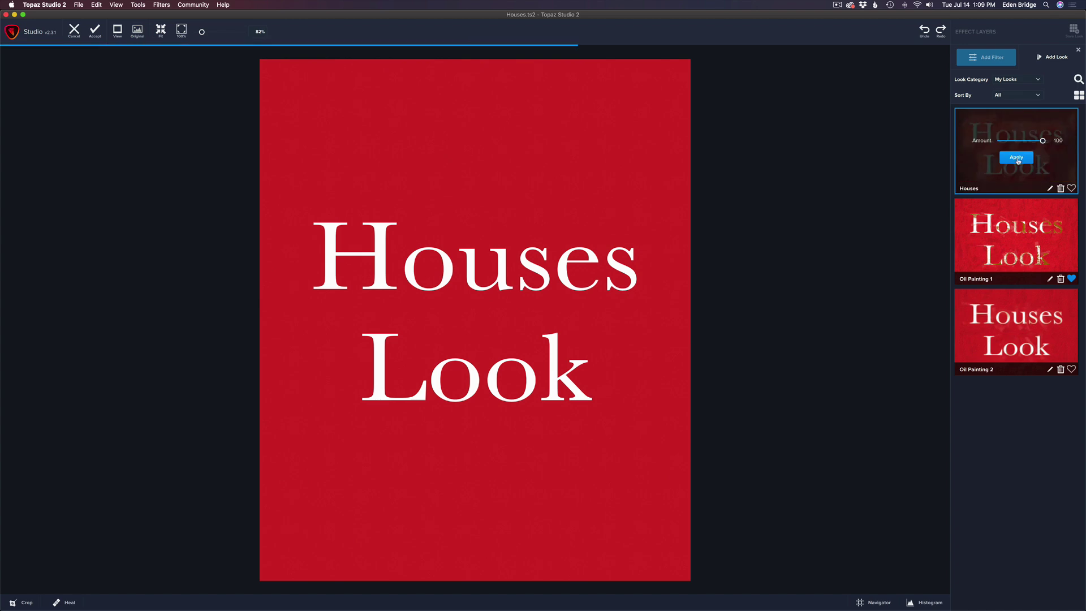
pyautogui.click(1017, 159)
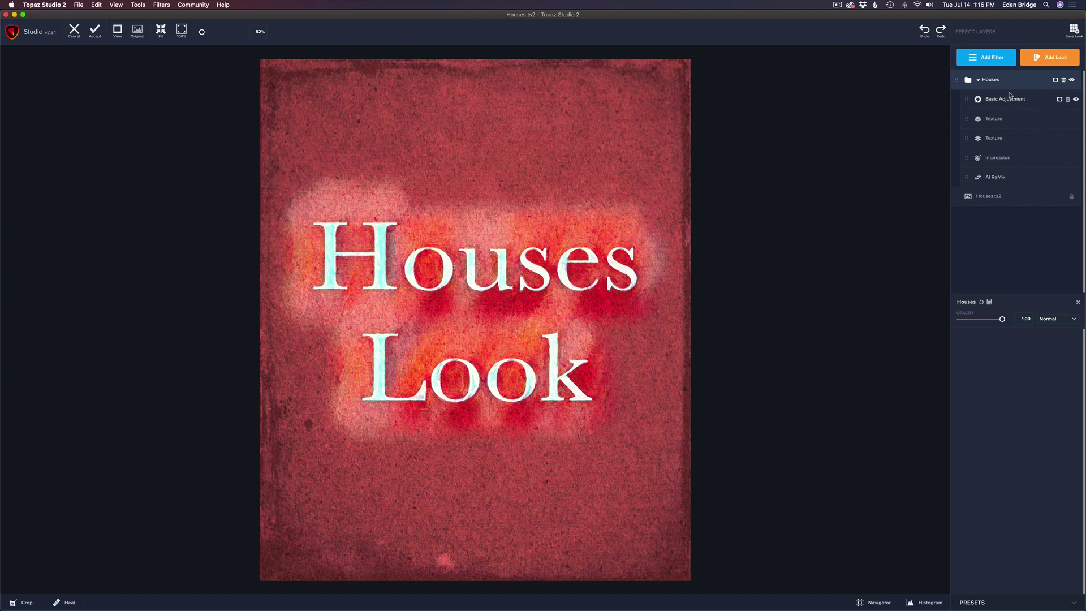
# Check the saved looks and quit Topaz Studio 2 without exporting the image
pyautogui.click(83, 5)
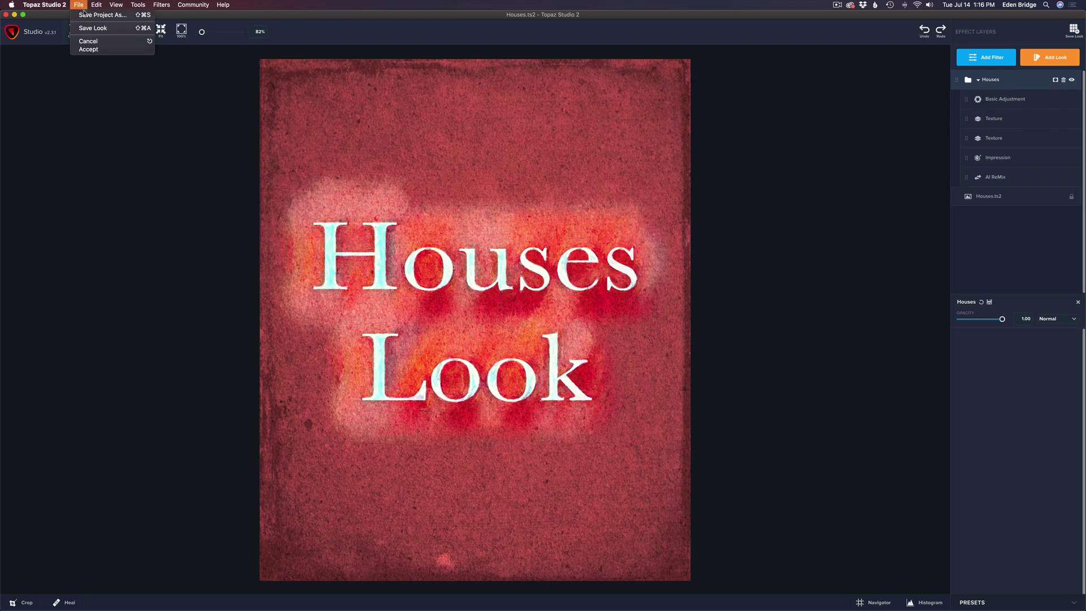
pyautogui.click(124, 123)
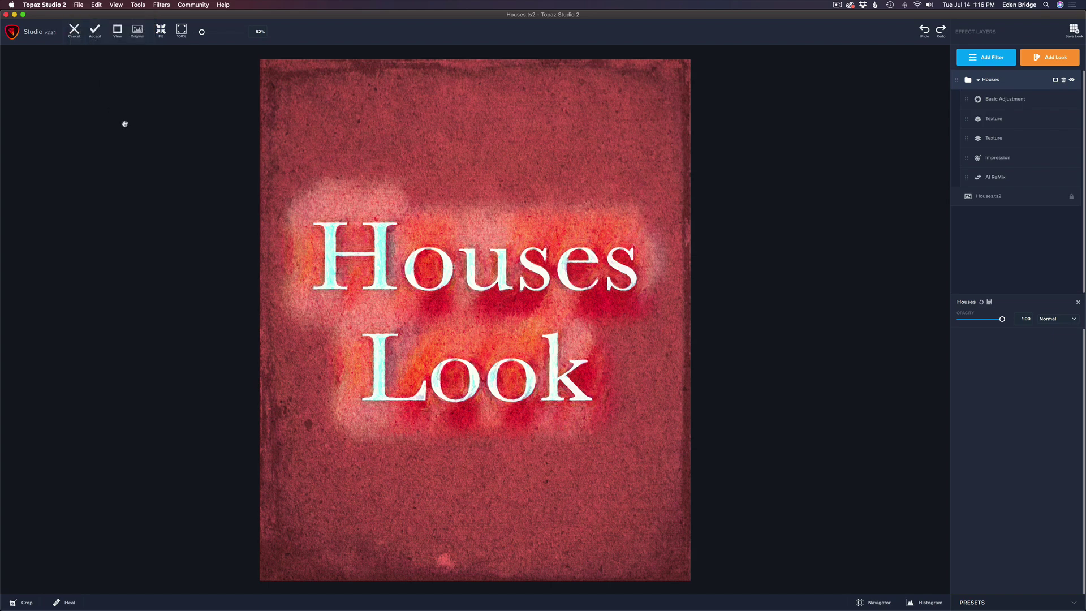
pyautogui.click(1062, 59)
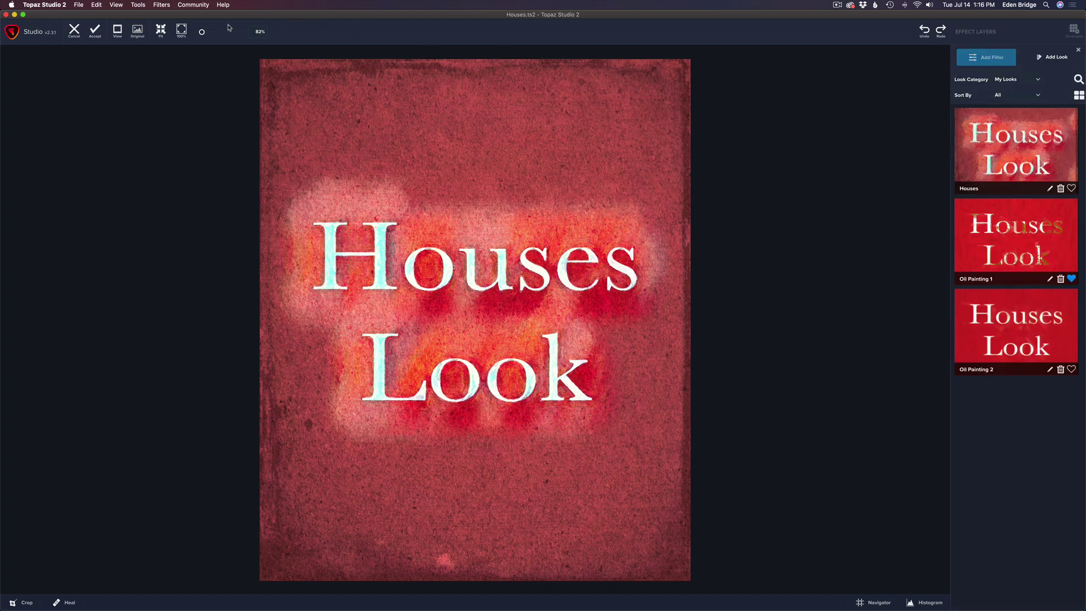
pyautogui.click(53, 5)
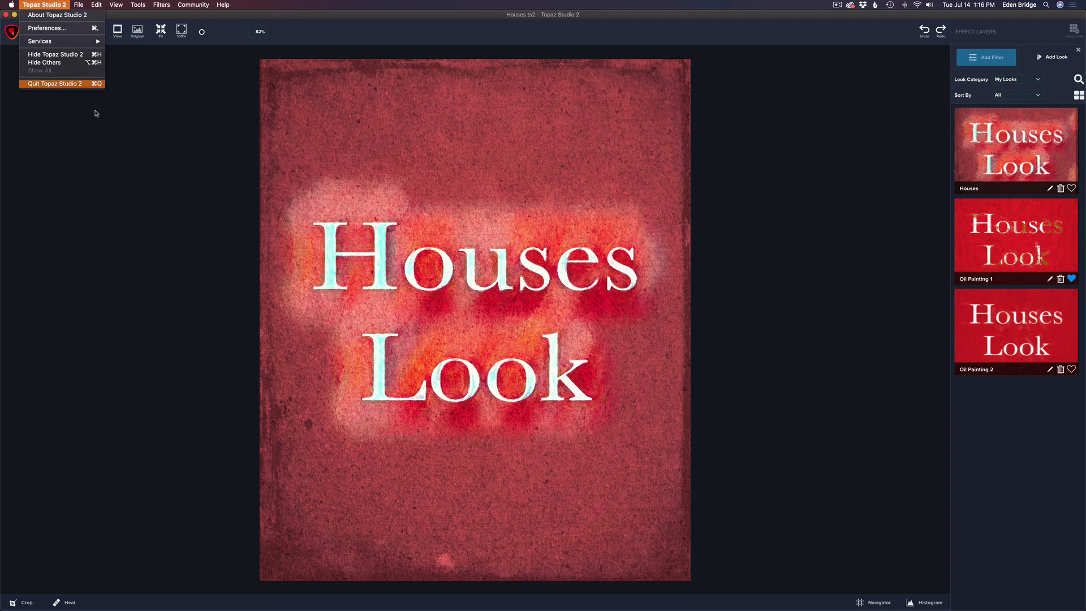
pyautogui.click(62, 84)
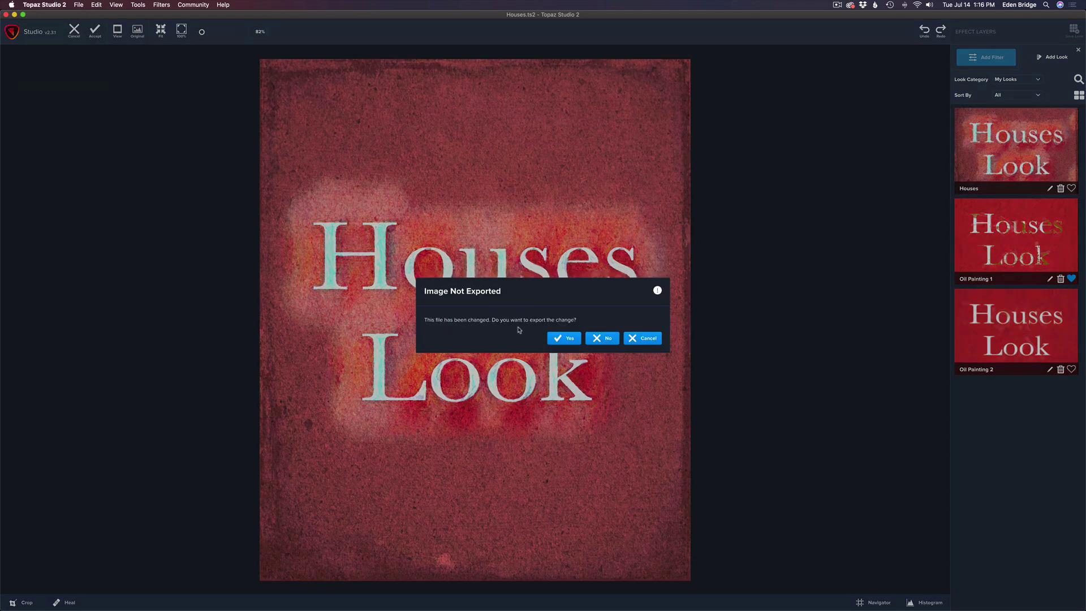
pyautogui.click(600, 339)
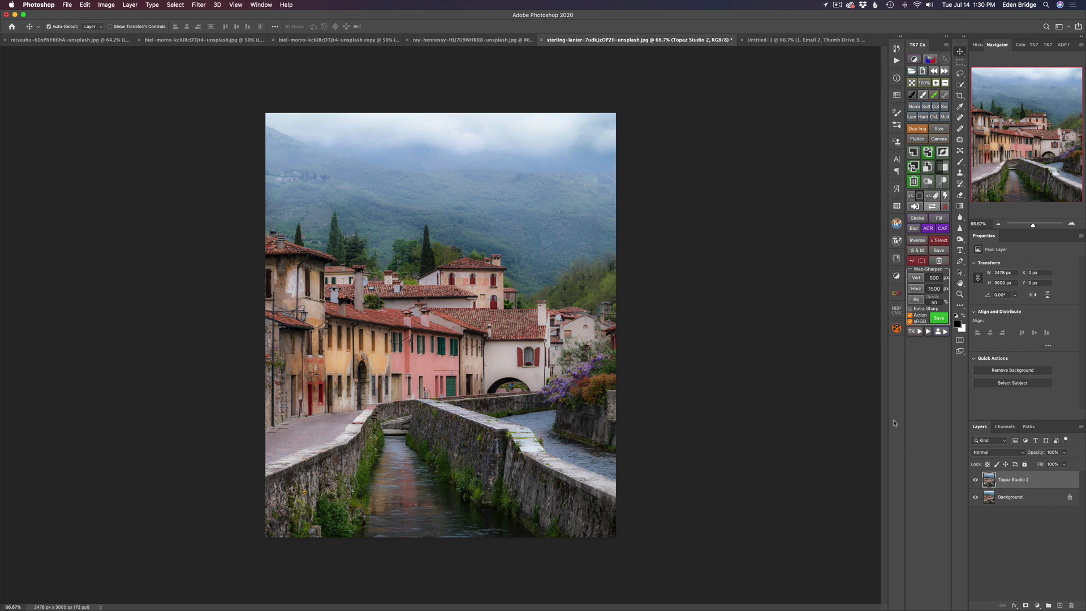
# From Photoshop, open the village photo's top layer in the Topaz Studio 2 filter and bring up its looks
pyautogui.click(199, 5)
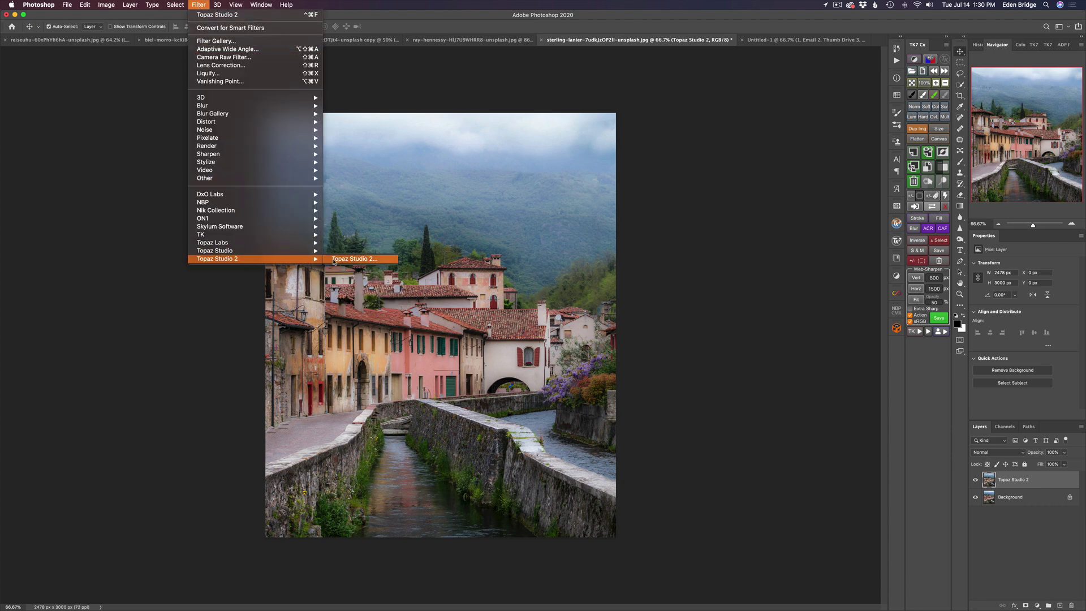
pyautogui.click(333, 261)
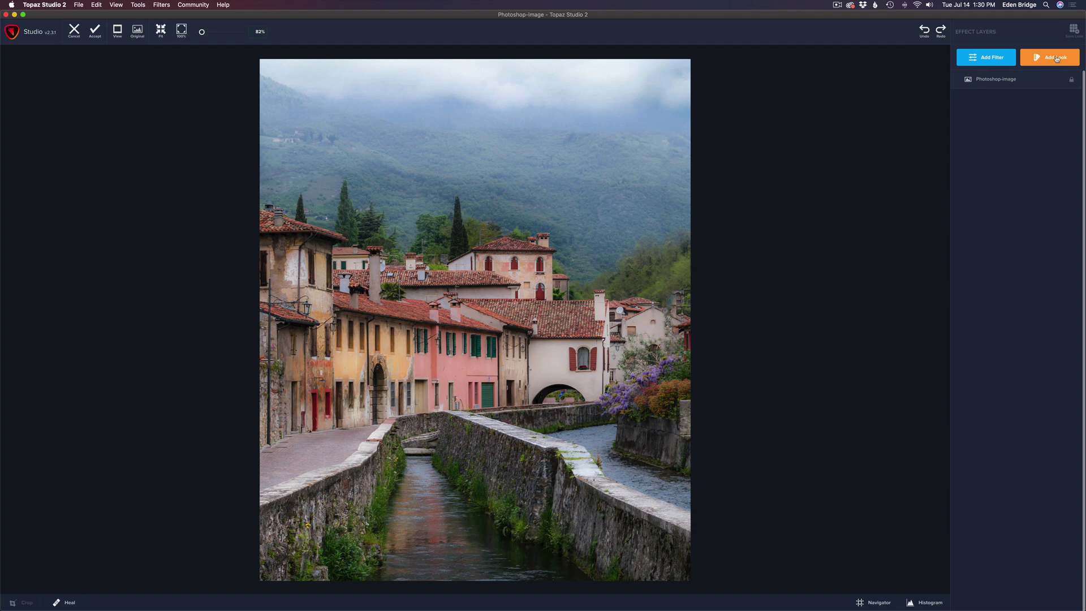
pyautogui.click(1056, 59)
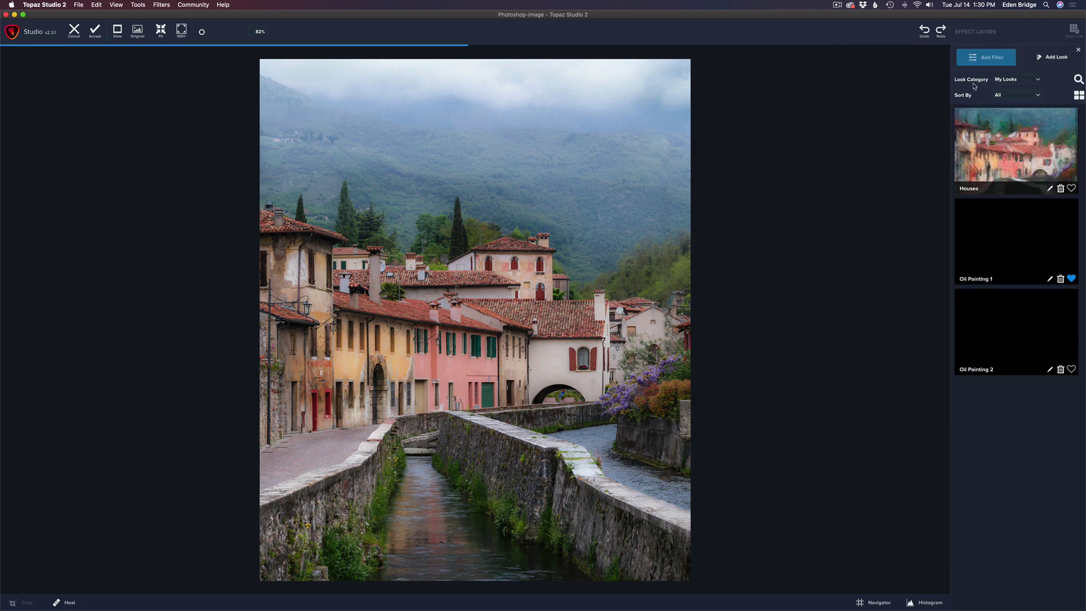
# Browse all looks, return to the My Looks category and apply the Houses look at amount 100
pyautogui.click(1042, 82)
pyautogui.click(1044, 85)
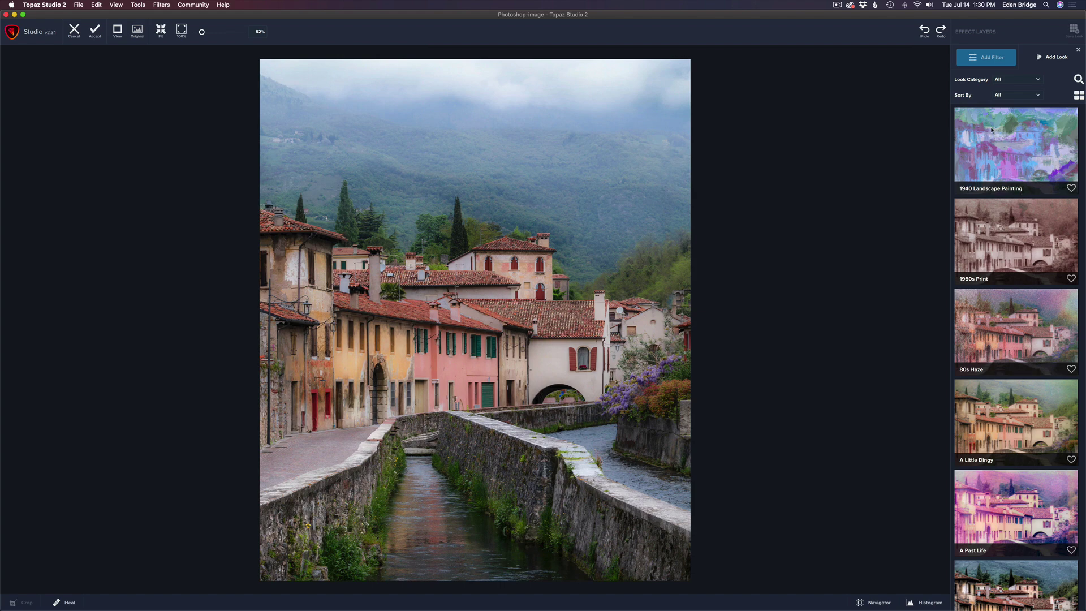
pyautogui.click(1038, 82)
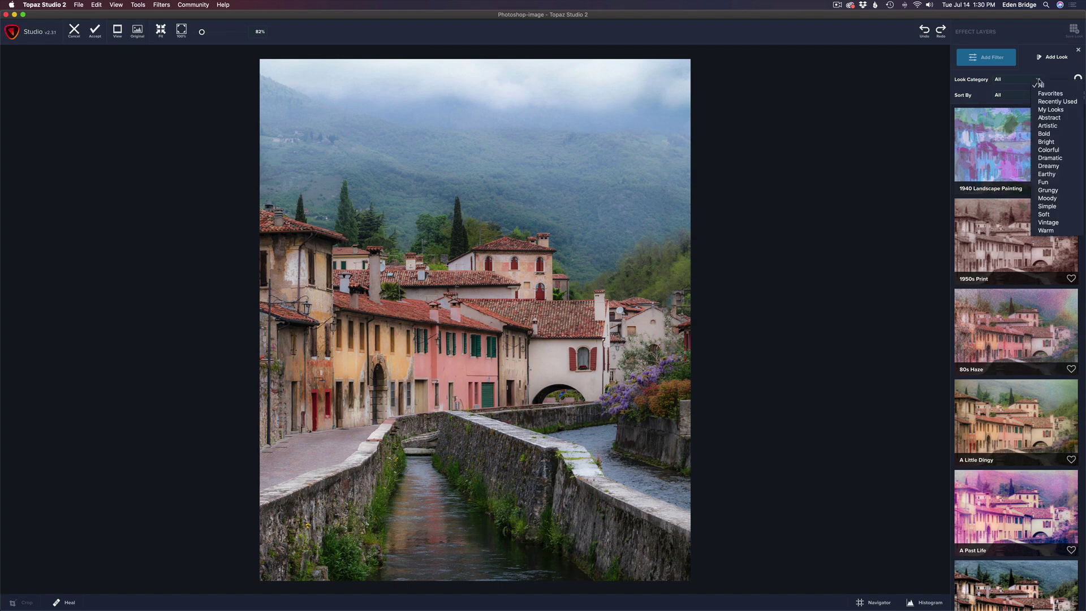
pyautogui.click(1050, 109)
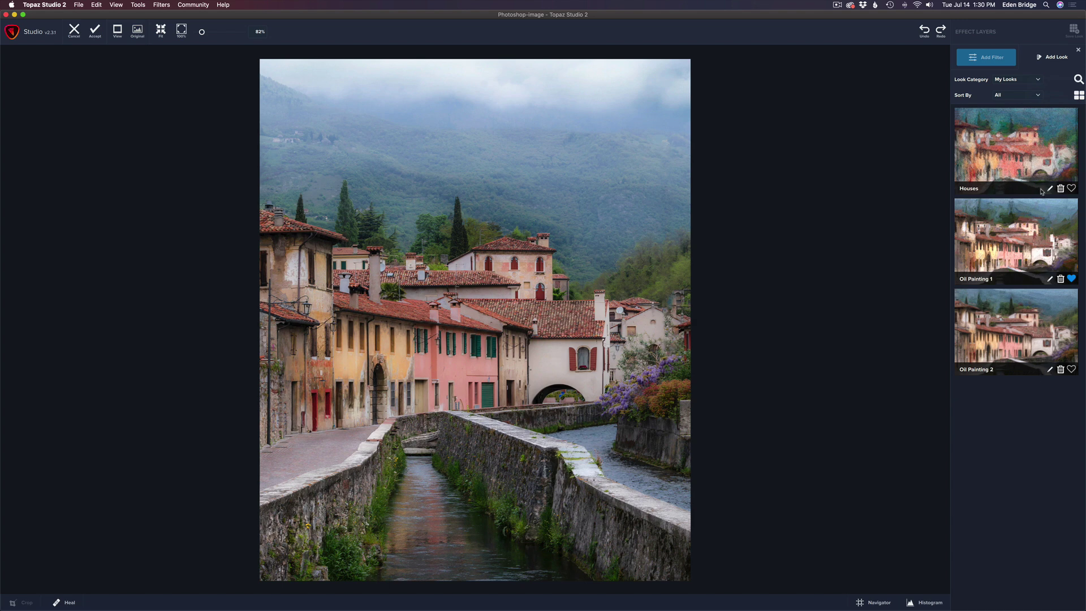
pyautogui.click(1014, 151)
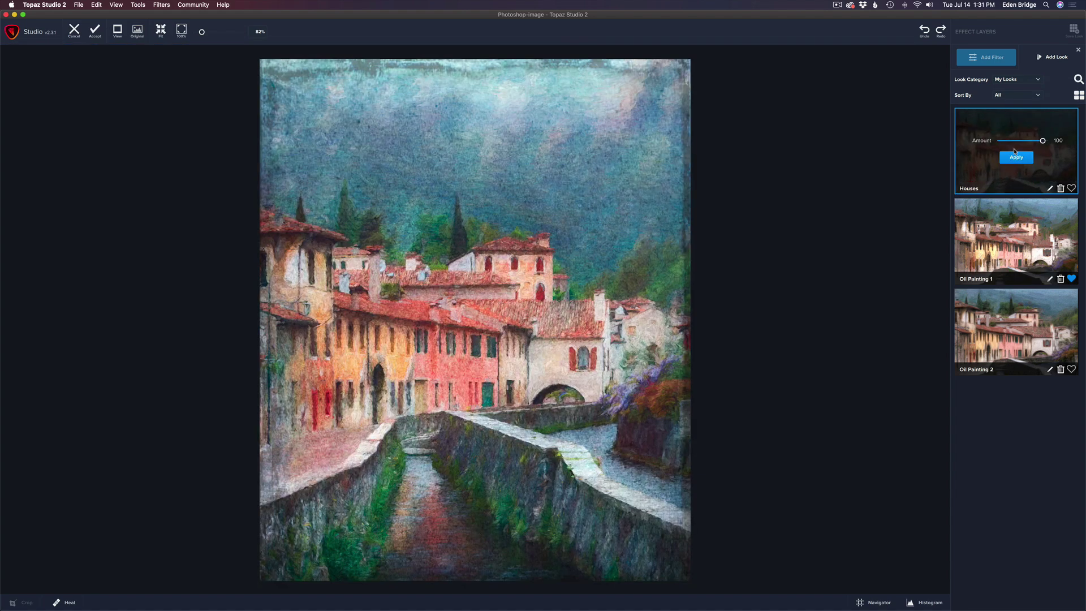
pyautogui.click(1017, 157)
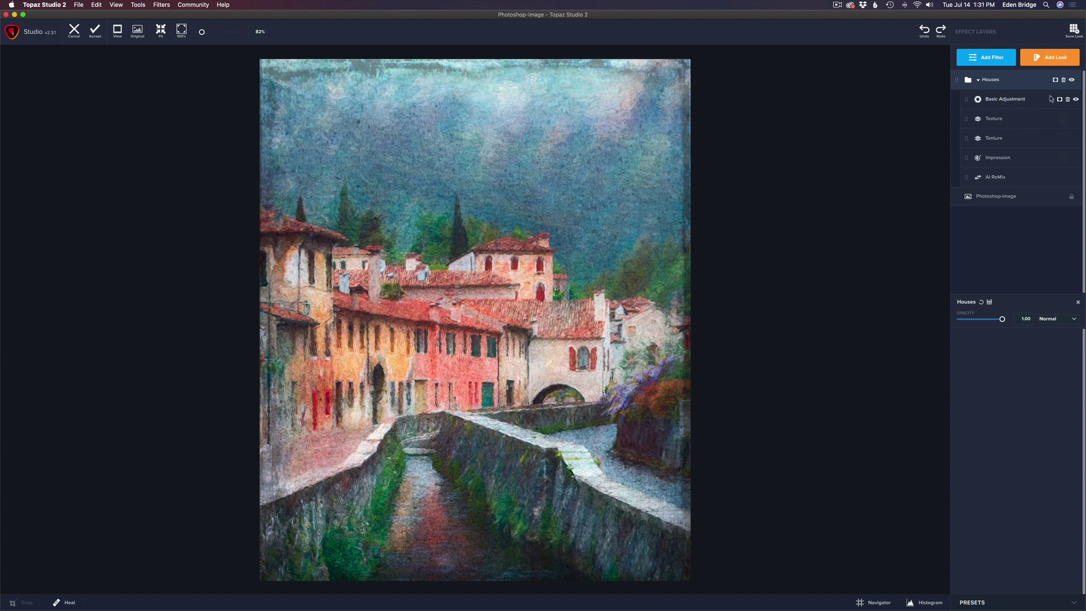
# Preview Basic Adjustment off and on, set its exposure to -0.14, clarity to 0.21 and shadow to 0.21, and slightly lower the highlight
pyautogui.click(1076, 100)
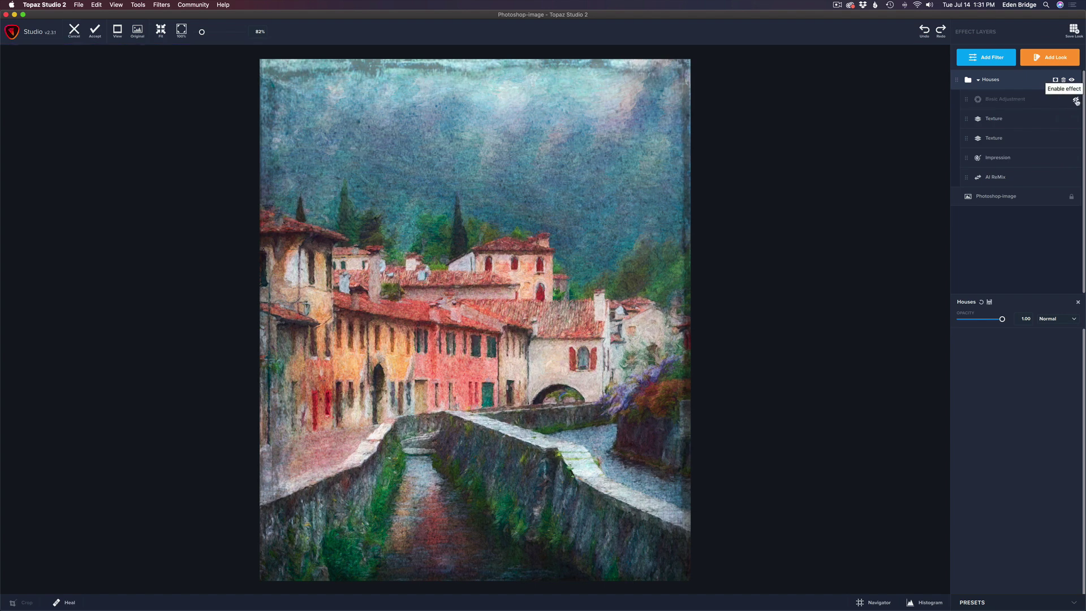
pyautogui.click(1076, 100)
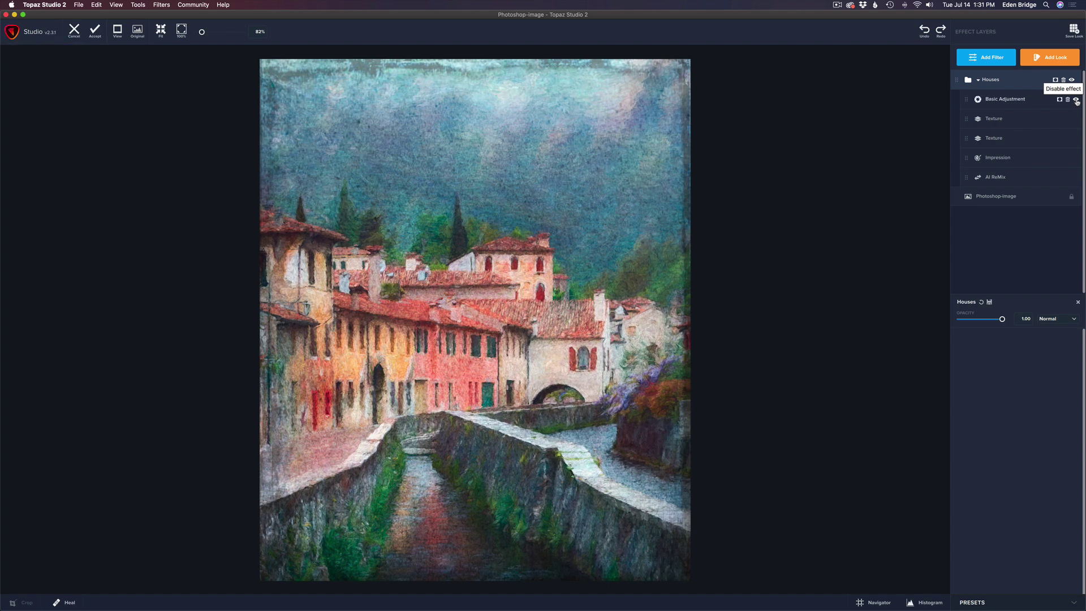
pyautogui.click(1021, 101)
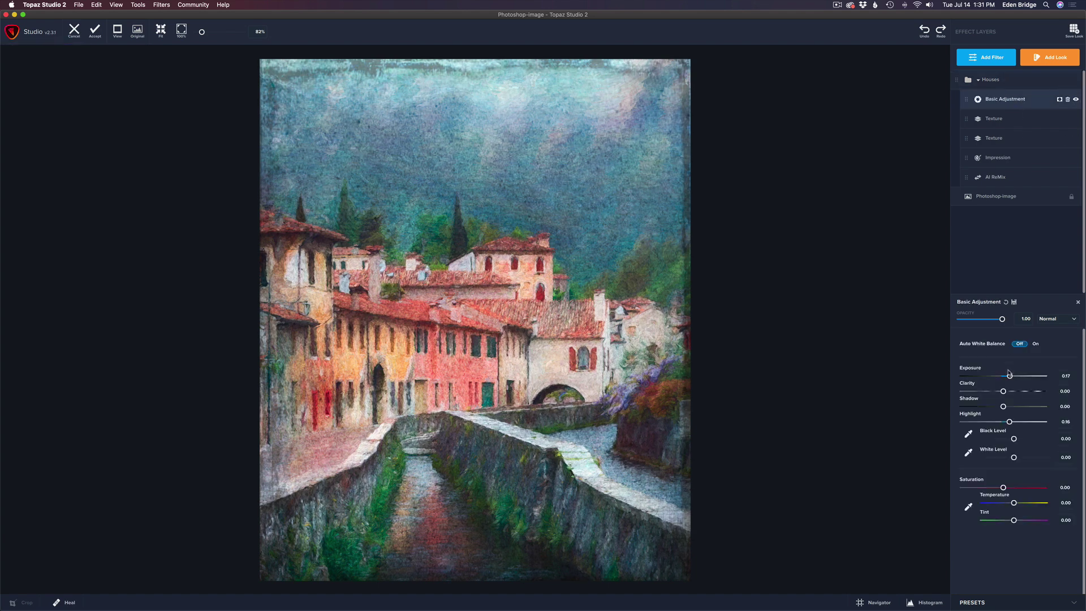
pyautogui.moveTo(1010, 378)
pyautogui.mouseDown()
pyautogui.moveTo(996, 377)
pyautogui.moveTo(1009, 378)
pyautogui.moveTo(998, 378)
pyautogui.moveTo(1011, 393)
pyautogui.mouseUp()
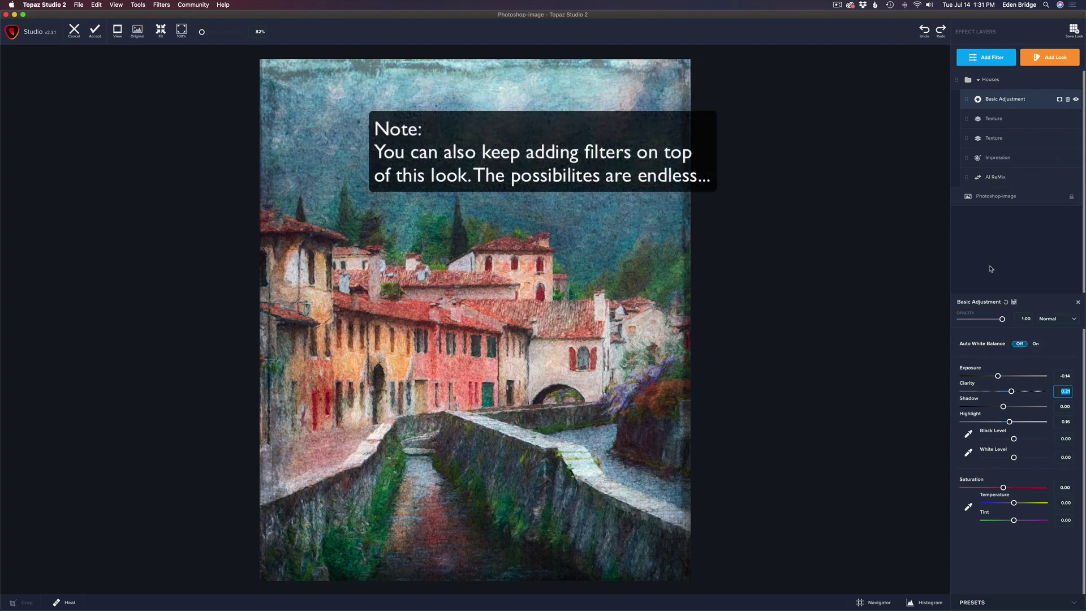
pyautogui.moveTo(1004, 406); pyautogui.dragTo(1012, 408)
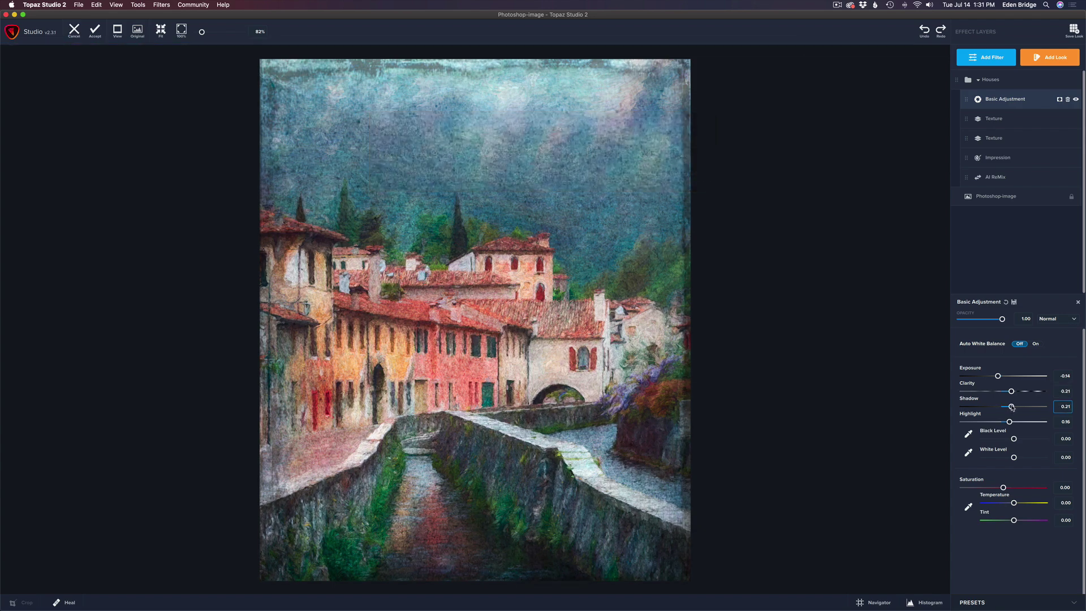
pyautogui.moveTo(1010, 422)
pyautogui.mouseDown()
pyautogui.moveTo(1023, 423)
pyautogui.moveTo(1008, 423)
pyautogui.mouseUp()
# Set the brightness of the upper Texture effect in the Houses group to -0.11
pyautogui.click(1013, 121)
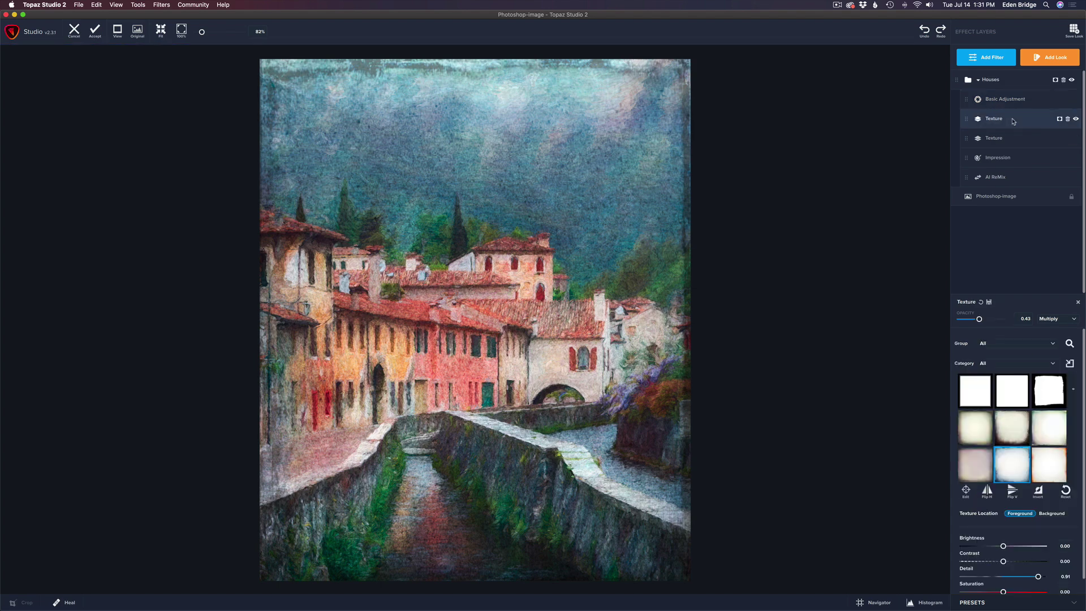
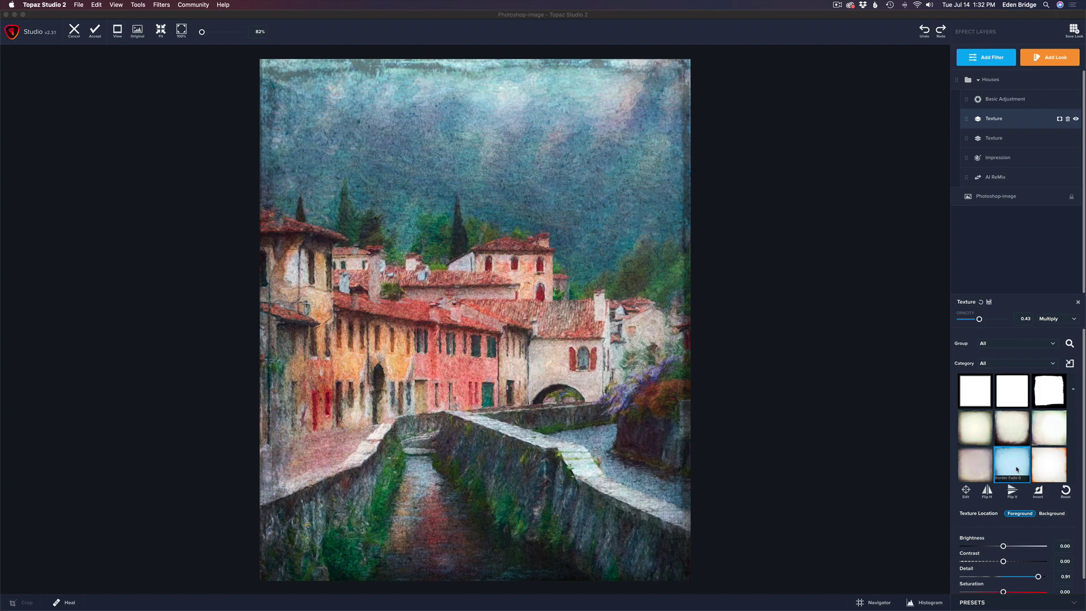
pyautogui.click(1079, 421)
pyautogui.scroll(-1, 1058, 481)
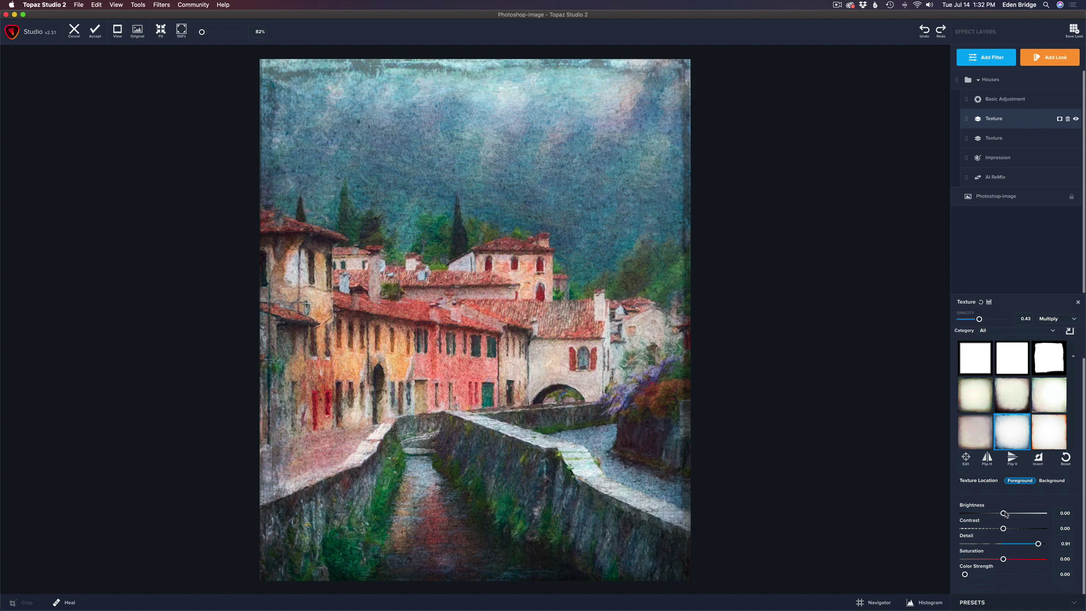
pyautogui.moveTo(1003, 513); pyautogui.dragTo(999, 514)
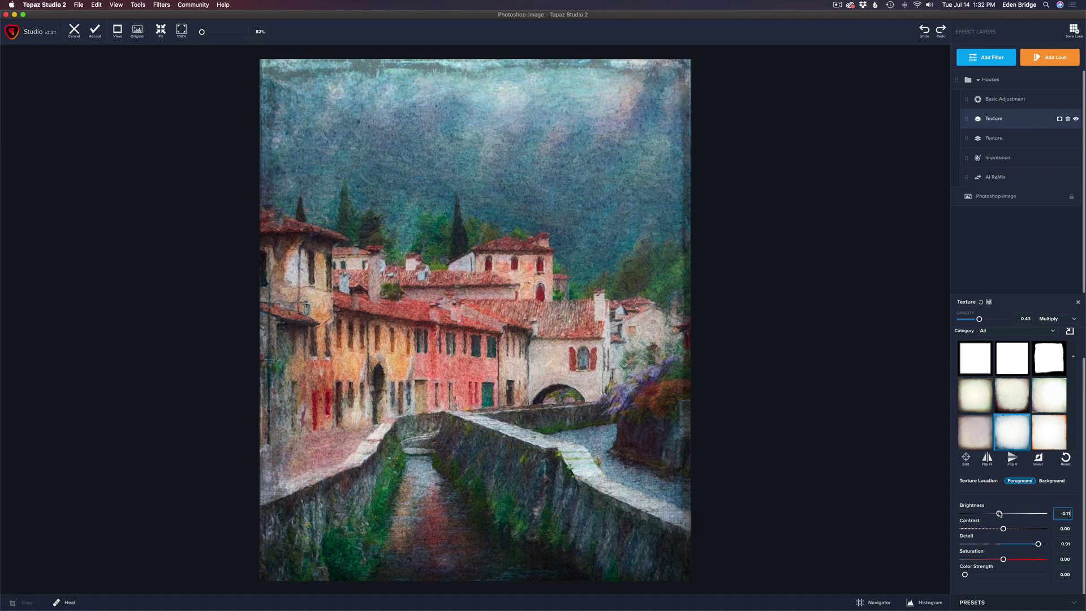
# Preview the lower Texture effect in the Houses group off and on, and set its detail to 0.09
pyautogui.click(1028, 140)
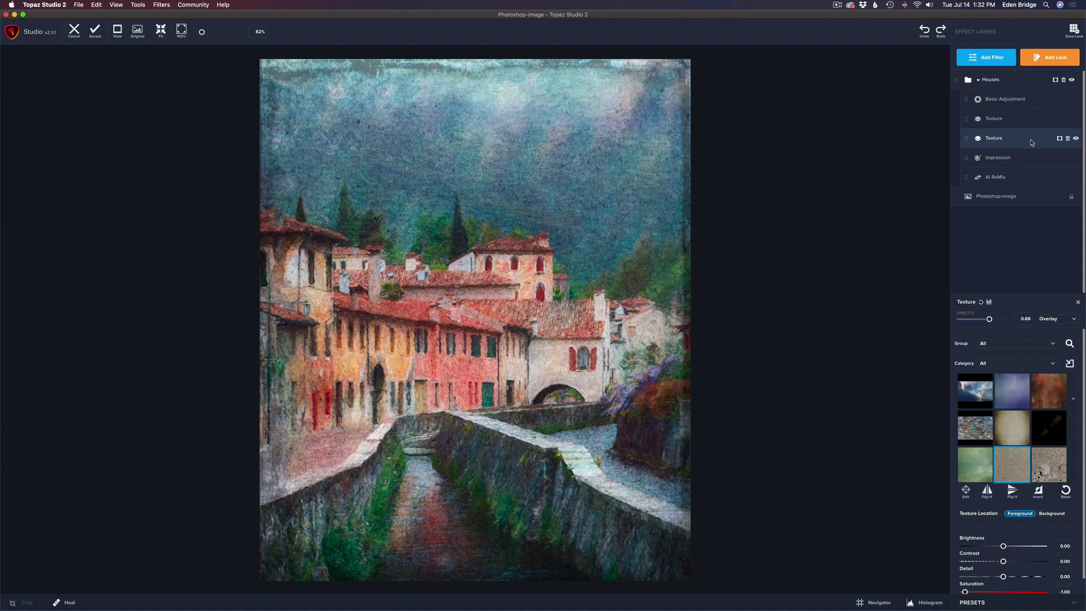
pyautogui.click(1075, 139)
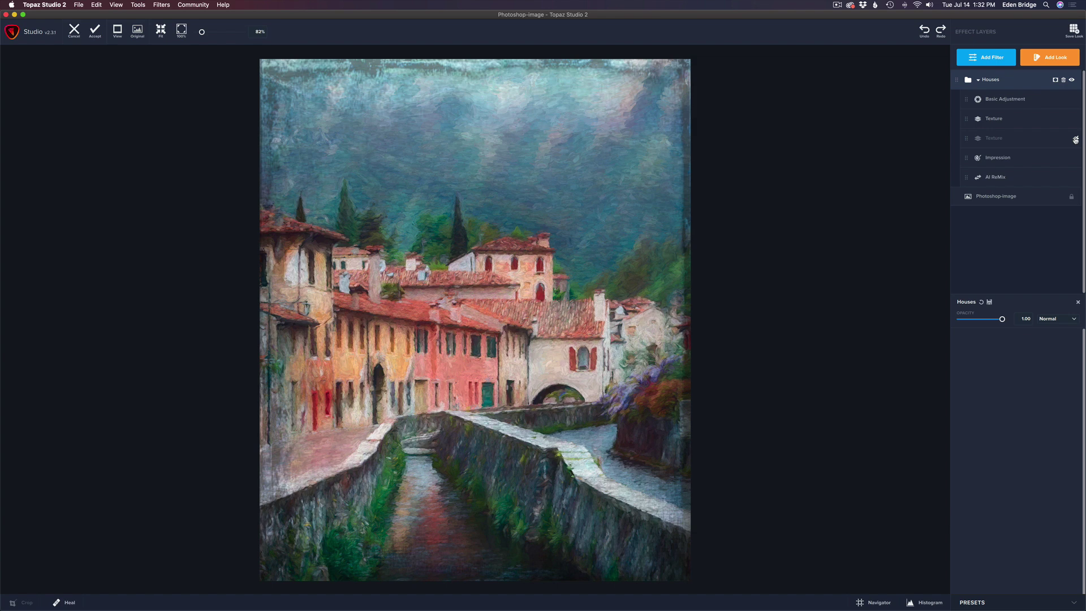
pyautogui.click(1076, 140)
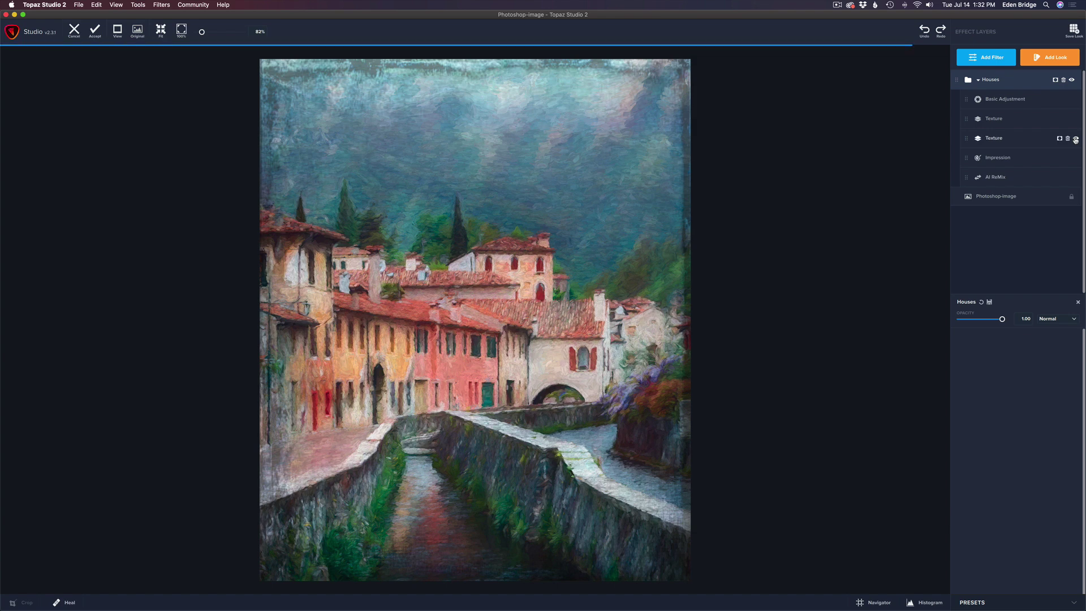
pyautogui.click(1021, 141)
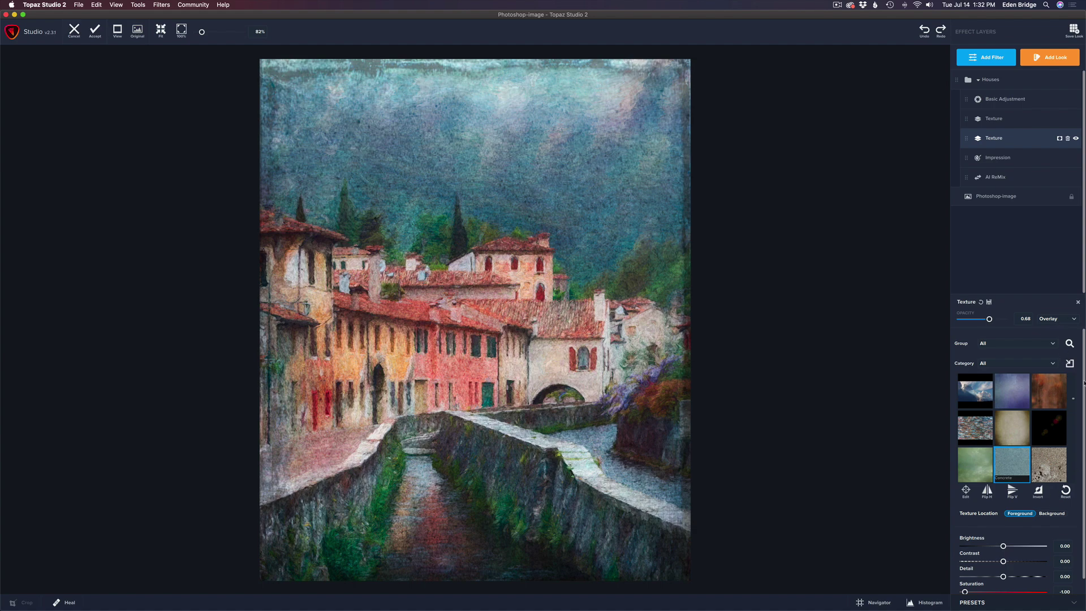
pyautogui.scroll(-1, 1081, 385)
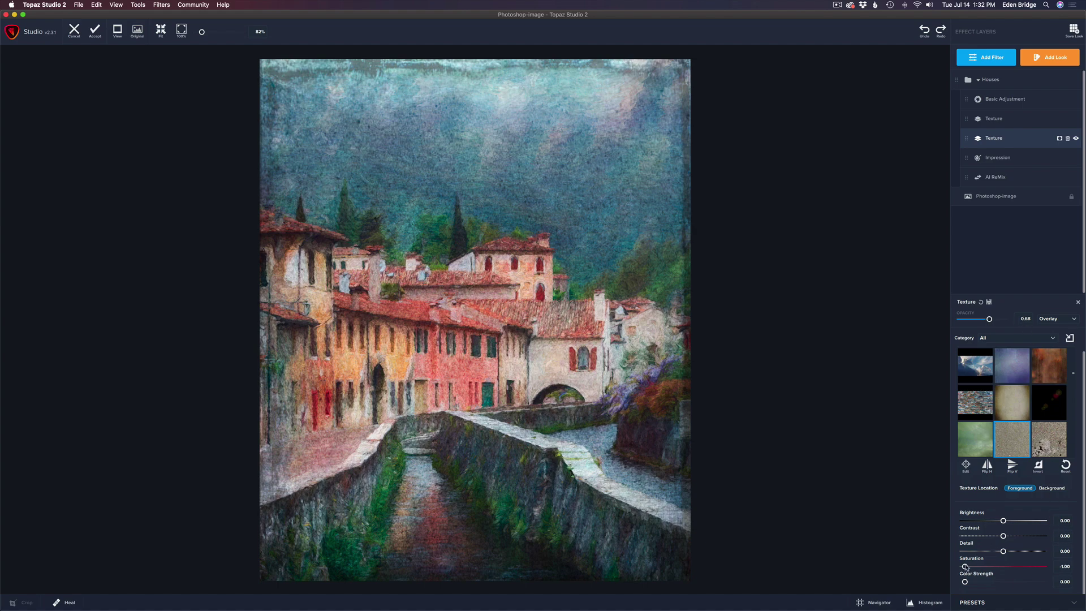
pyautogui.scroll(-1, 1083, 496)
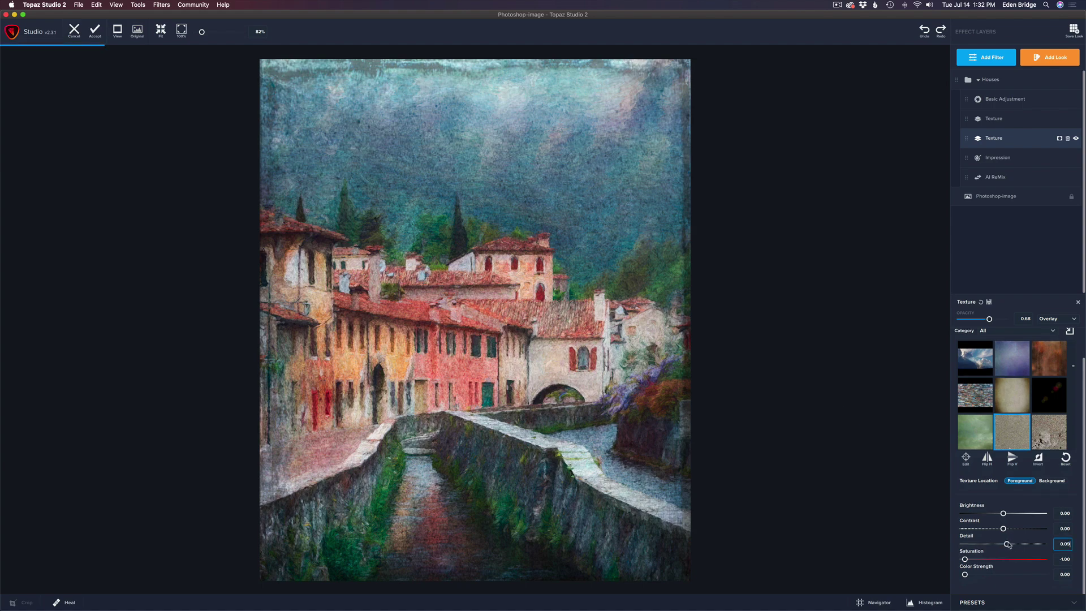
pyautogui.moveTo(1003, 544)
pyautogui.mouseDown()
pyautogui.moveTo(1017, 544)
pyautogui.moveTo(990, 544)
pyautogui.moveTo(1006, 544)
pyautogui.mouseUp()
# Preview the Impression effect off and on, and review its stroke settings
pyautogui.click(1038, 159)
pyautogui.click(1076, 159)
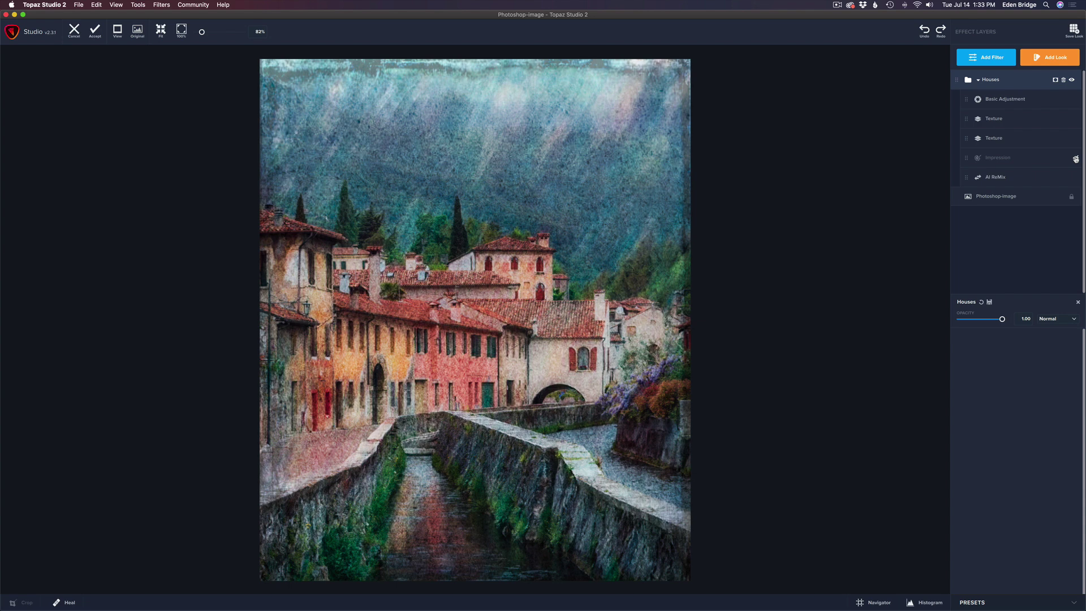
pyautogui.click(1075, 159)
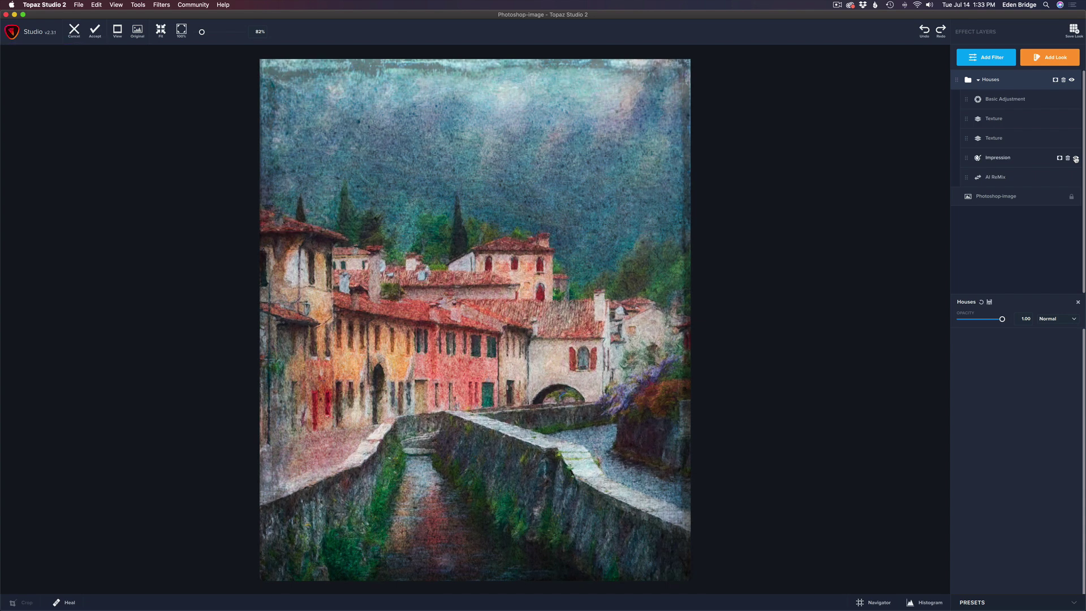
pyautogui.click(1013, 161)
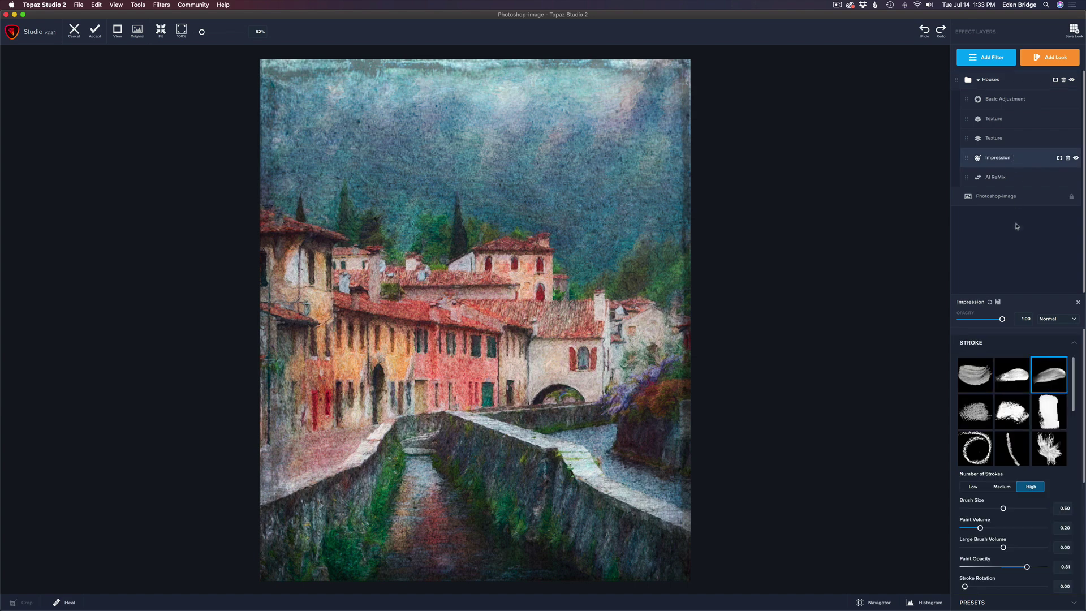
pyautogui.scroll(-3, 1035, 483)
pyautogui.scroll(3, 1034, 483)
# Preview the AI ReMix effect off and on, and replace its style with the orange-and-black one beside the current style
pyautogui.click(1039, 178)
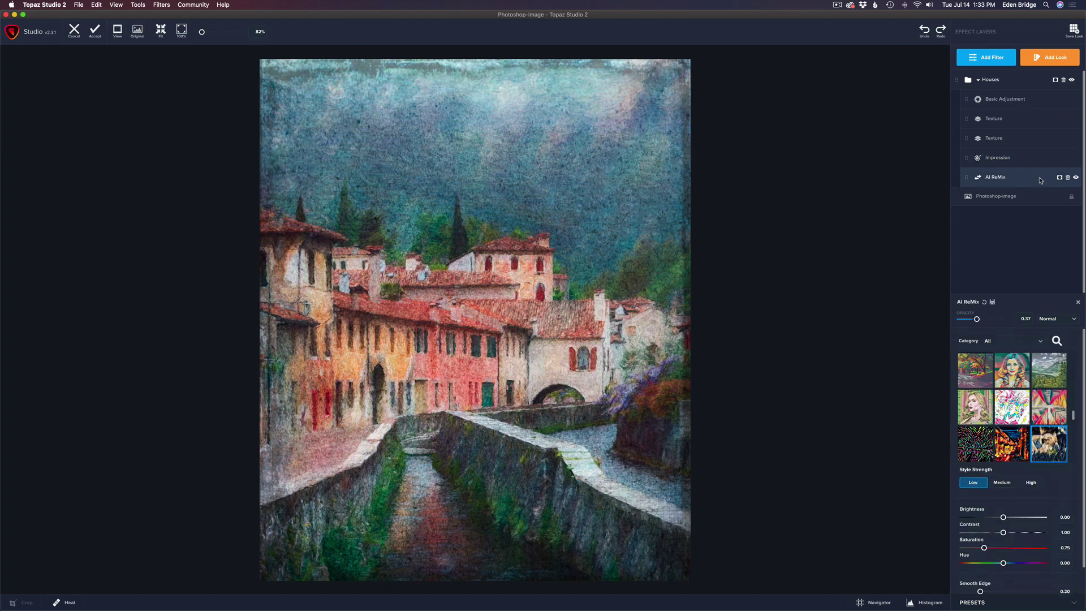
pyautogui.click(1076, 178)
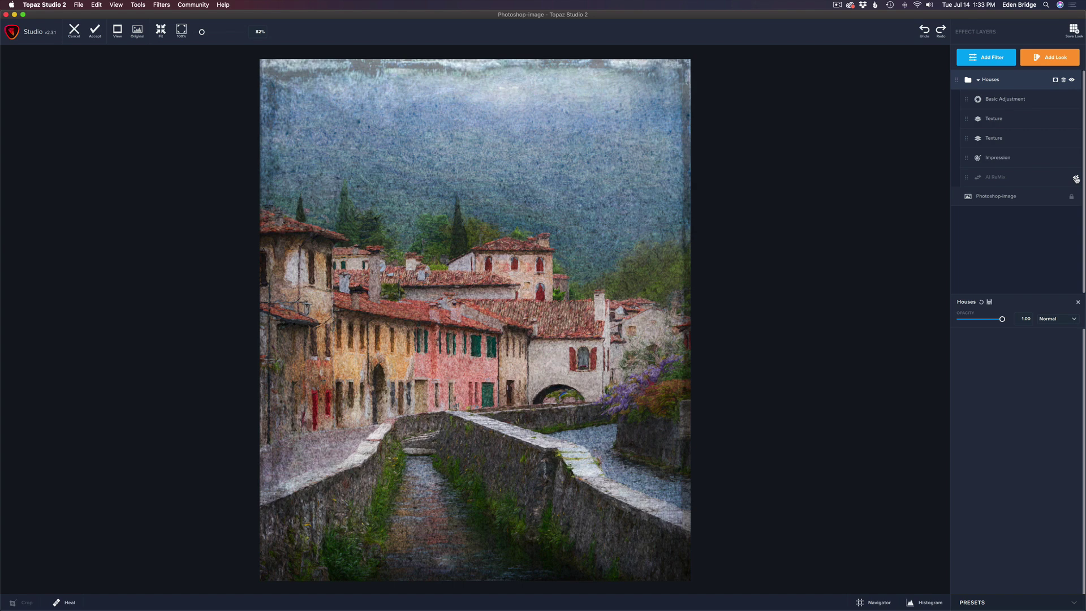
pyautogui.click(1076, 178)
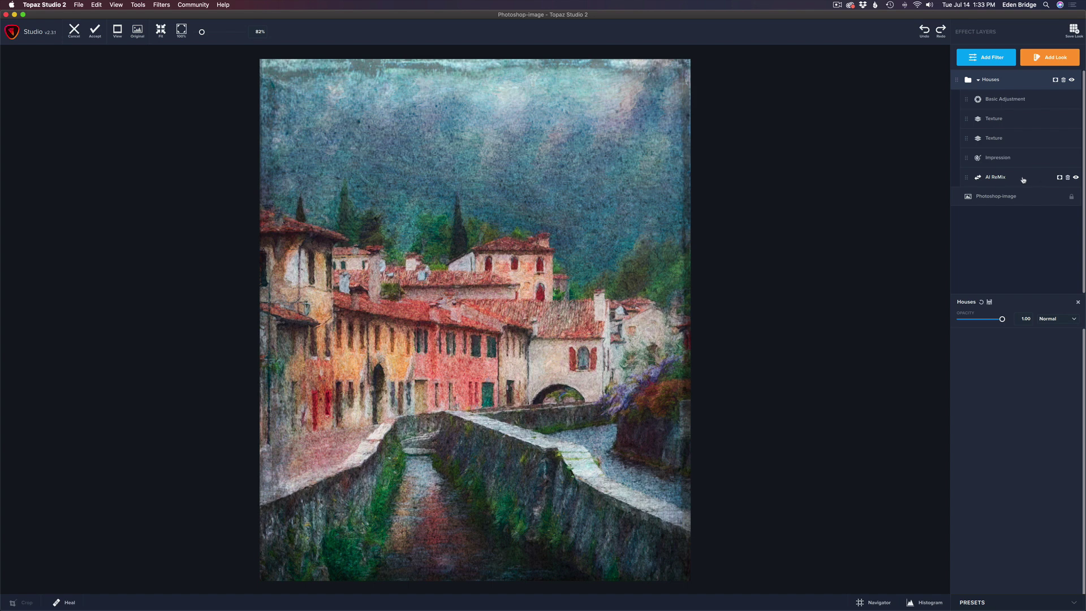
pyautogui.click(1023, 179)
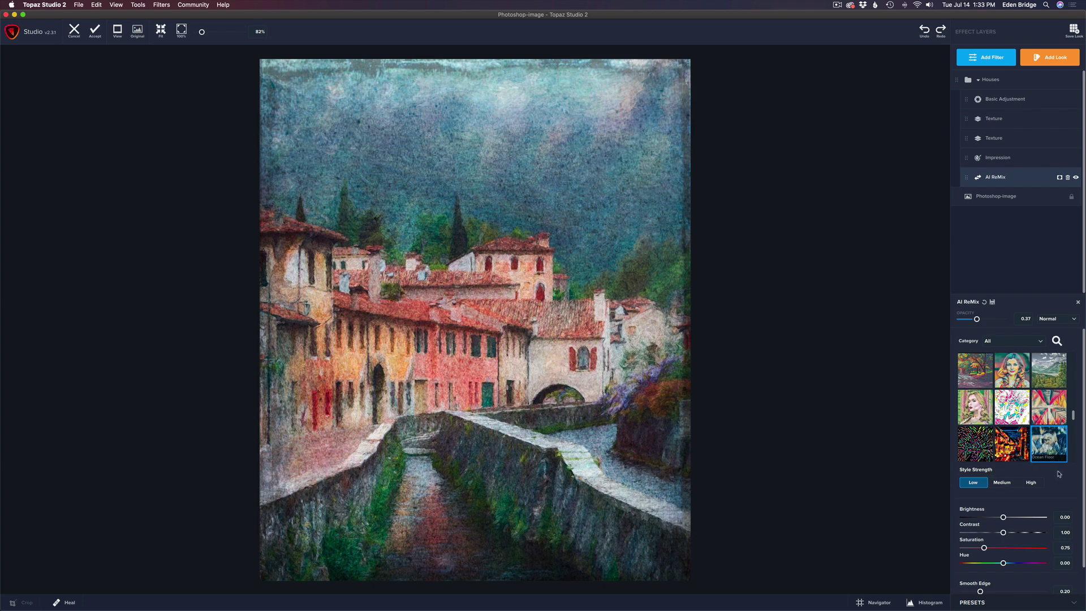
pyautogui.scroll(-2, 1083, 434)
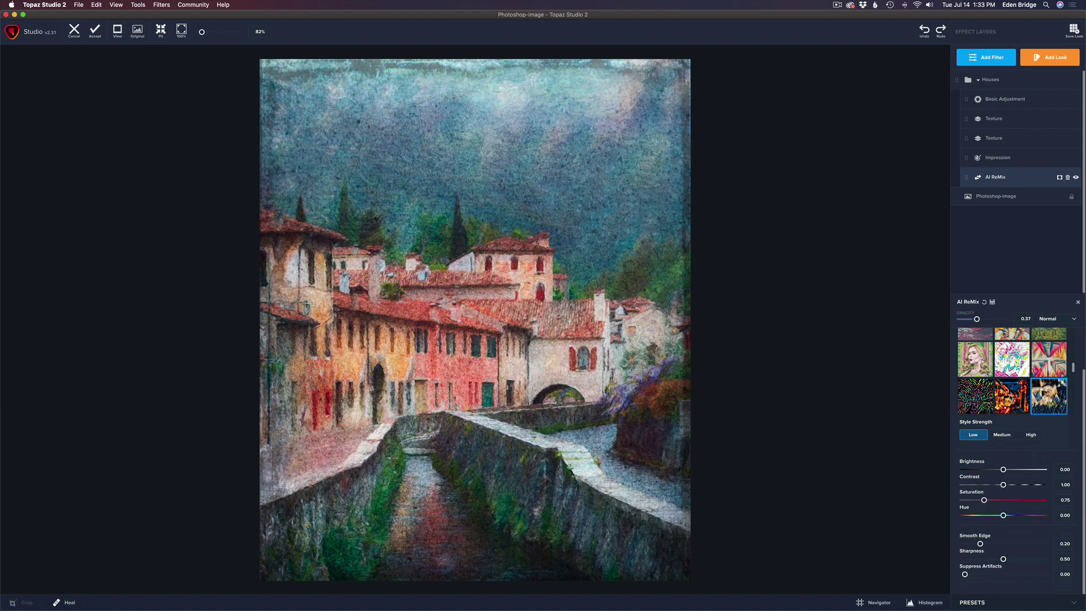
pyautogui.click(1011, 396)
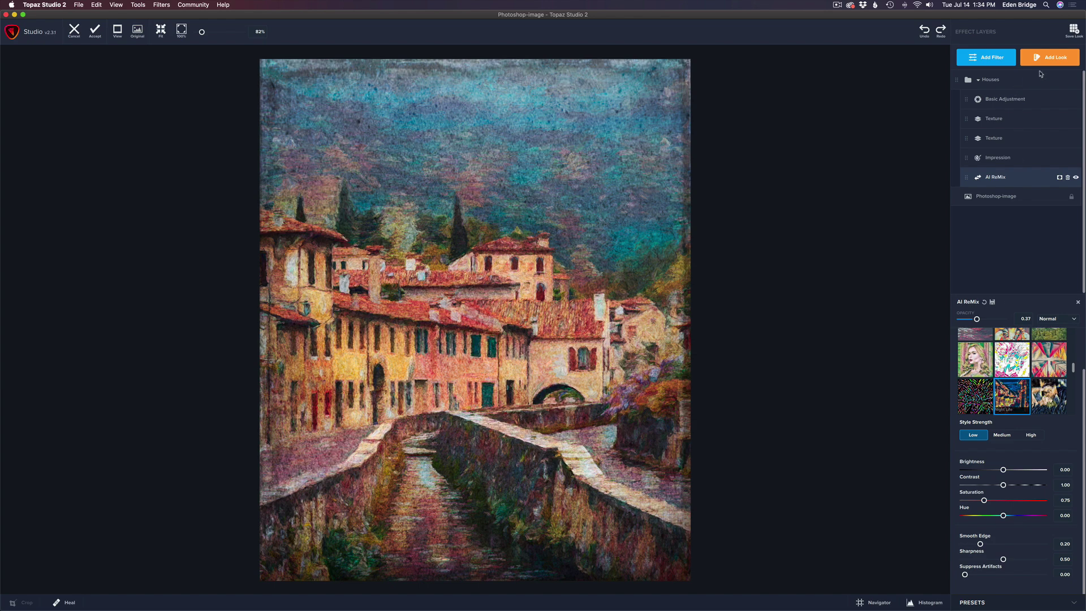
# Check the My Looks collection, and save the modified effect stack as a new look named Houses 2
pyautogui.click(1060, 59)
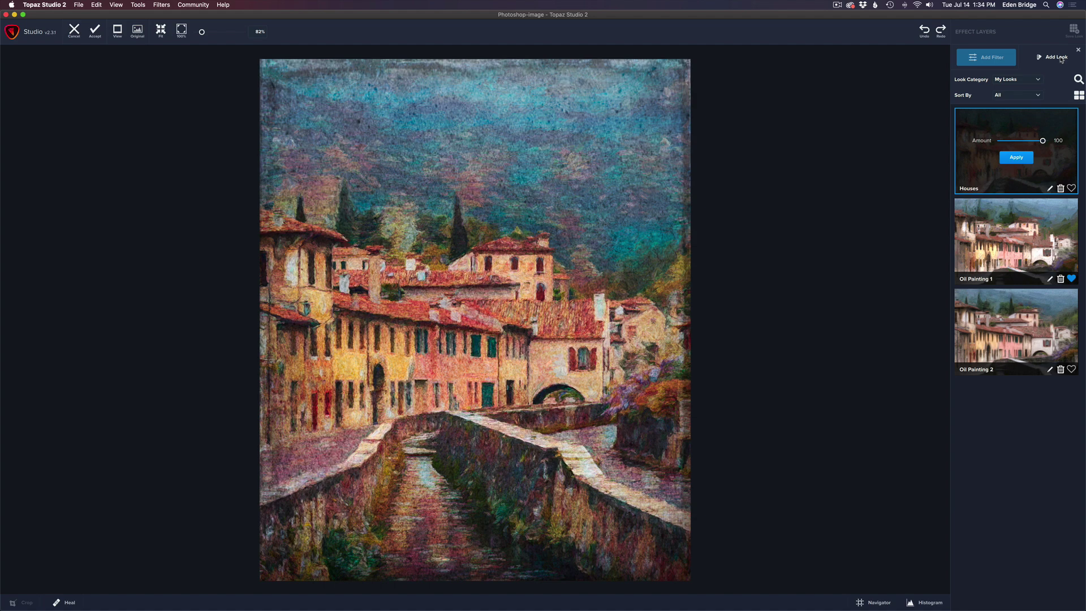
pyautogui.click(1078, 50)
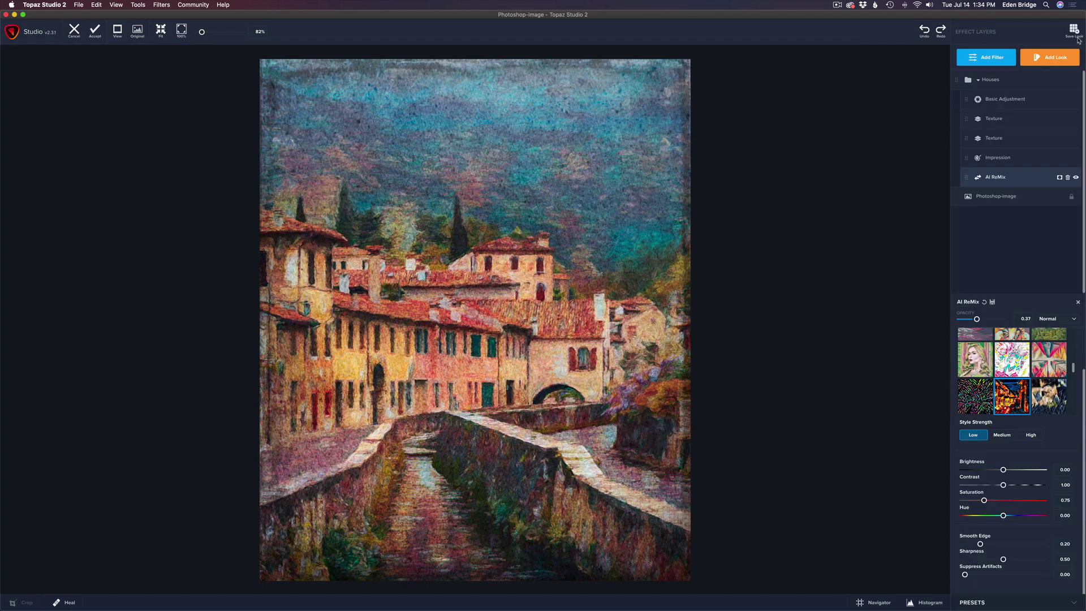
pyautogui.click(1074, 30)
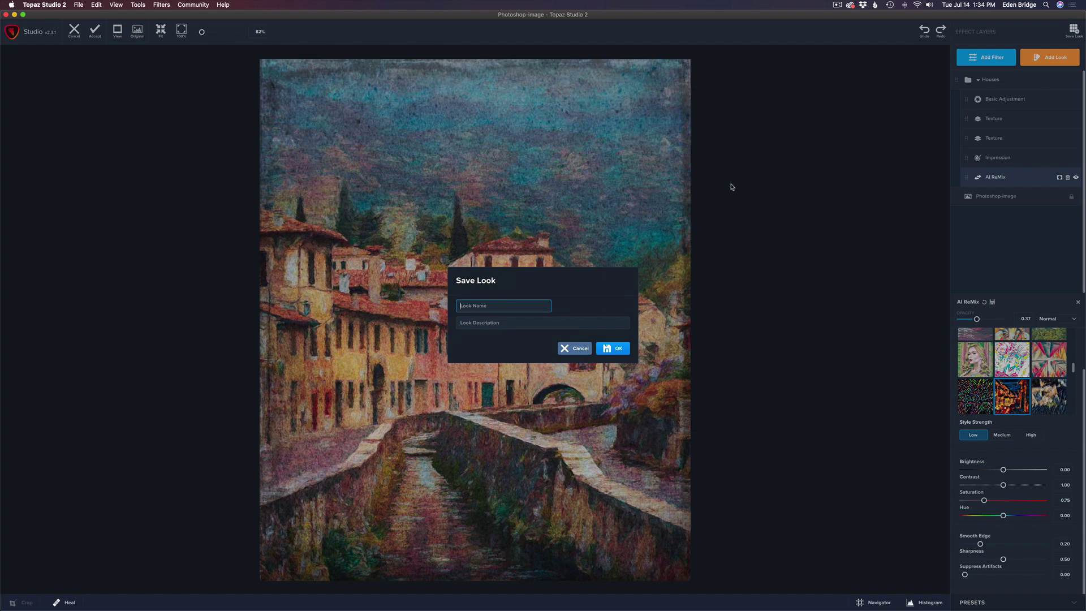
pyautogui.write('Houses 2')
pyautogui.click(624, 348)
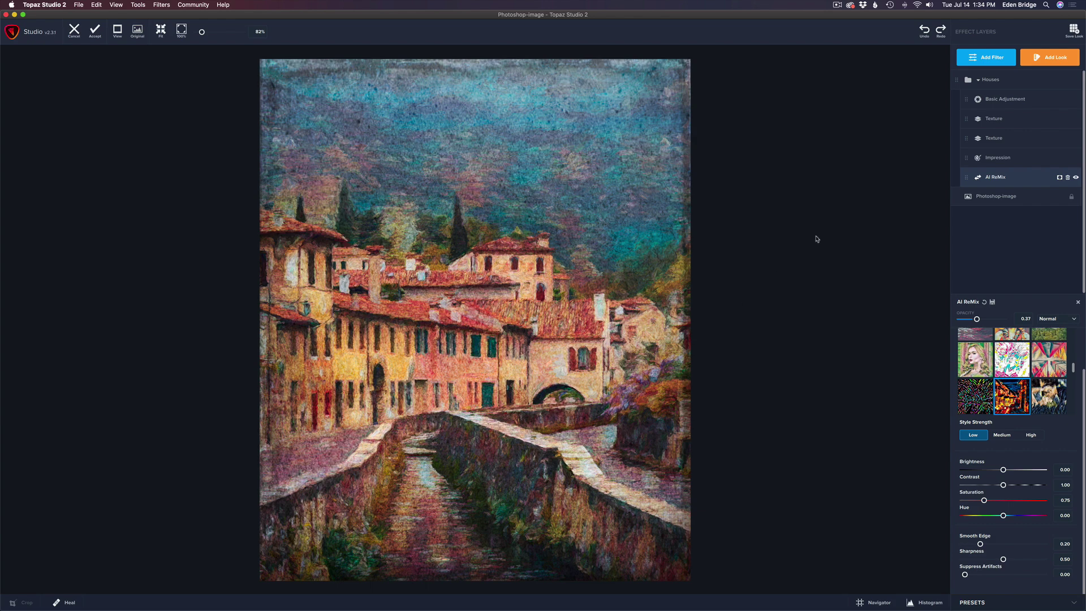
# Delete the Houses effect group from the village photo and select the saved Houses 2 look in My Looks
pyautogui.click(1018, 82)
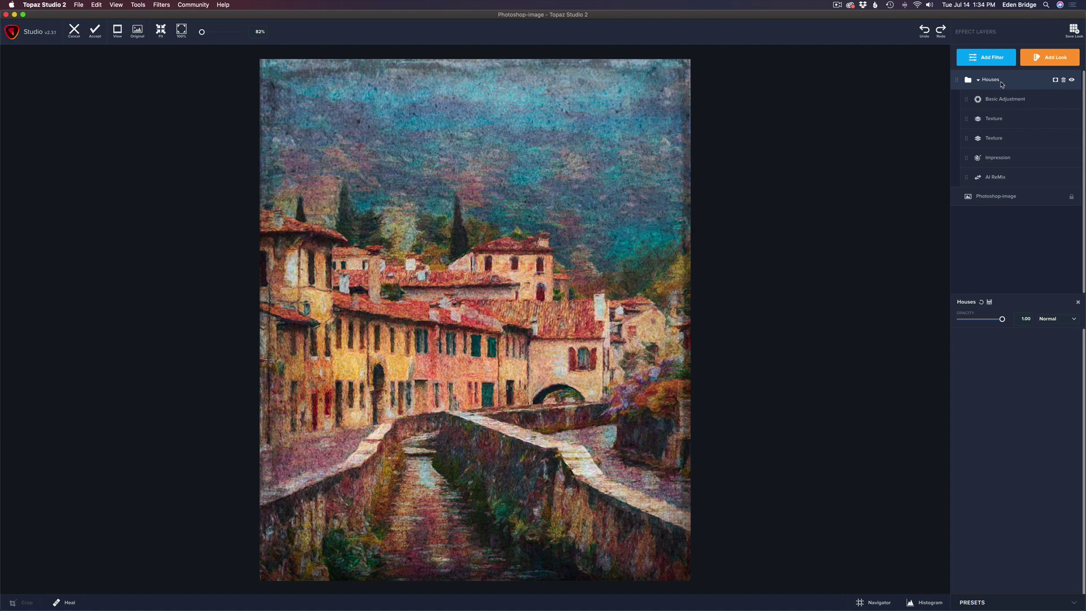
pyautogui.click(1064, 81)
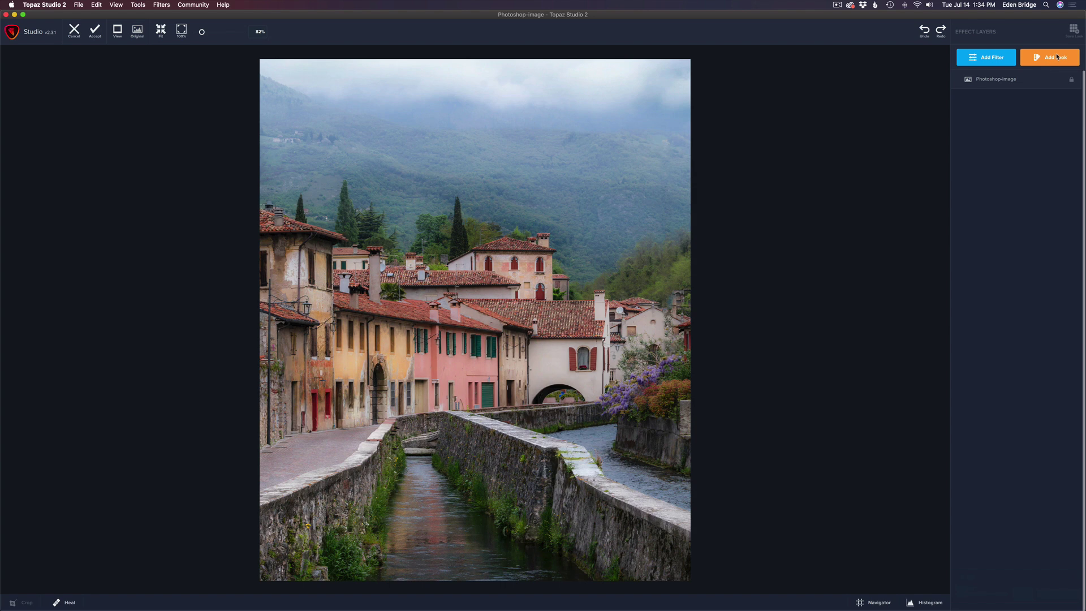
pyautogui.click(1057, 56)
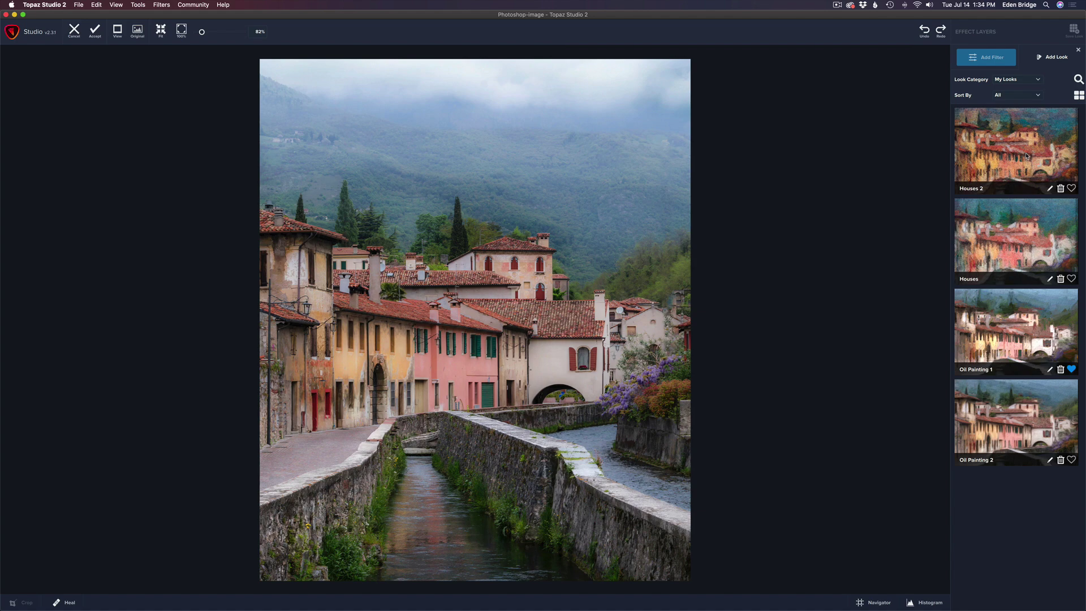
pyautogui.click(1027, 155)
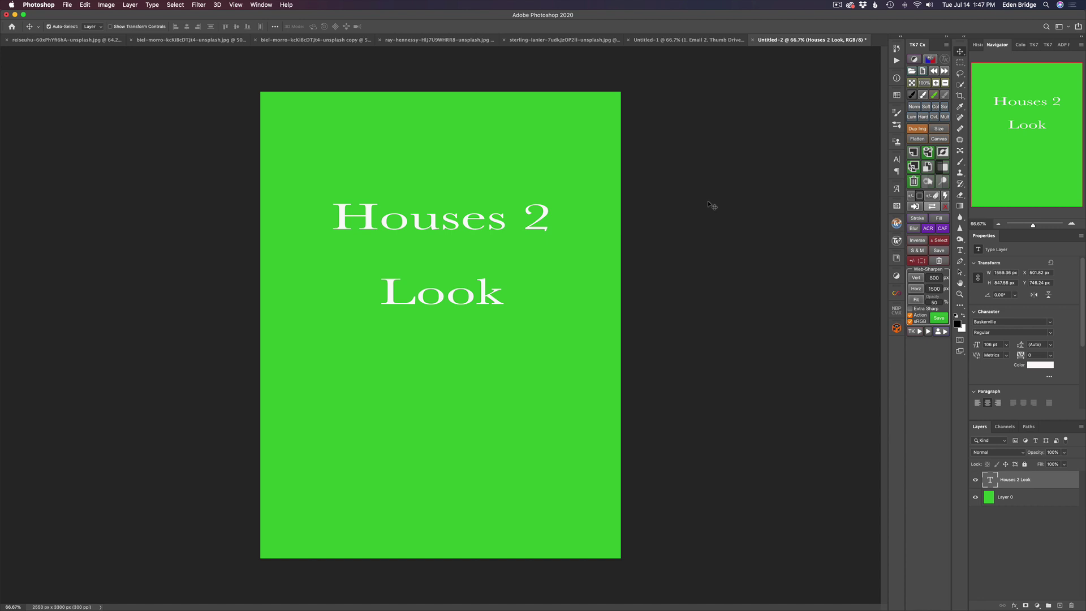
pyautogui.click(66, 6)
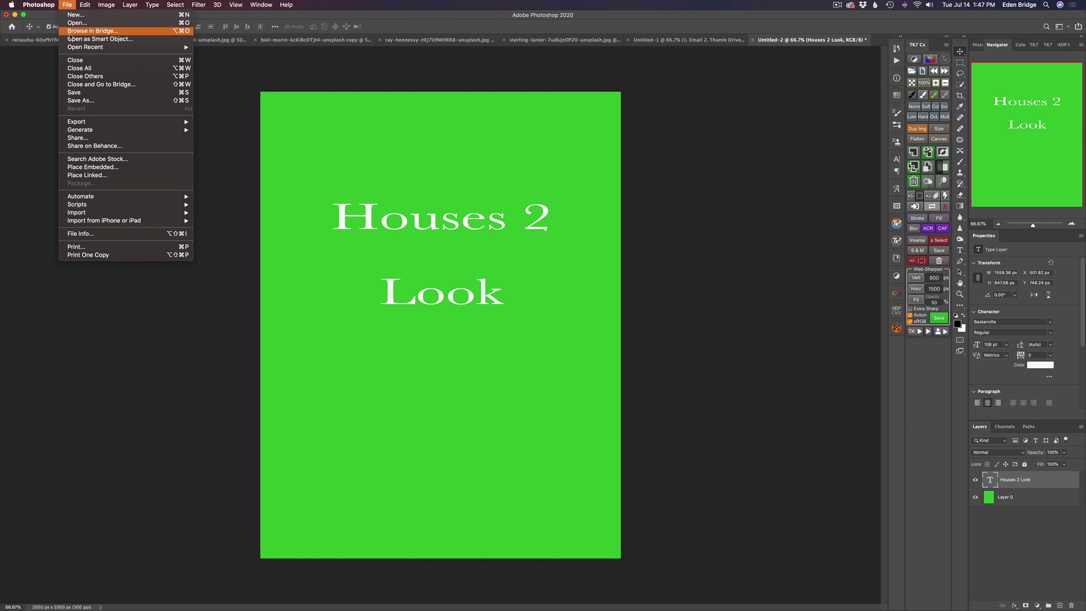
pyautogui.click(73, 15)
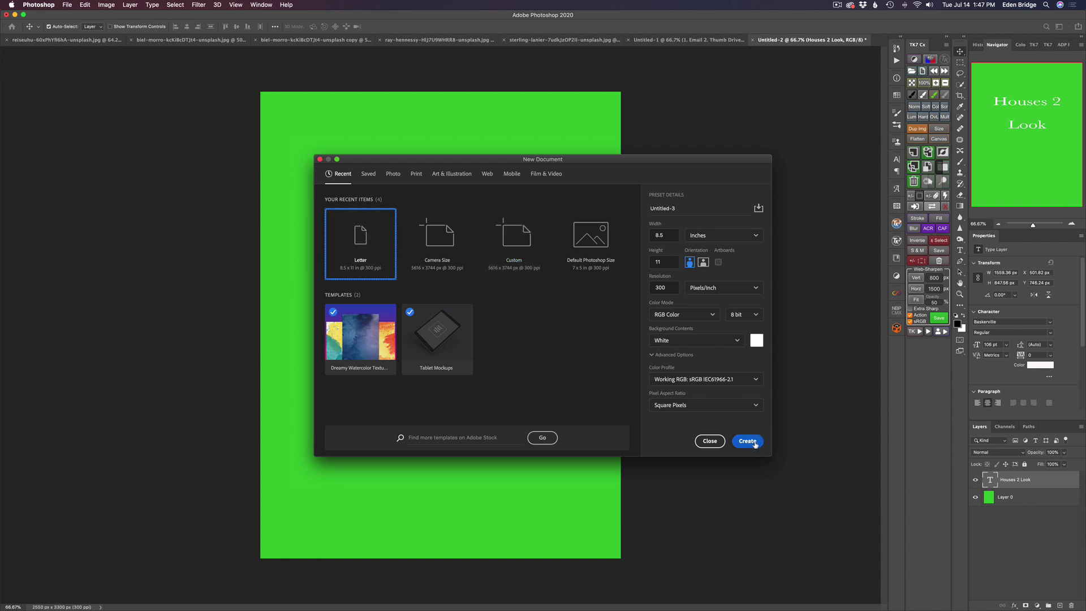
pyautogui.click(710, 440)
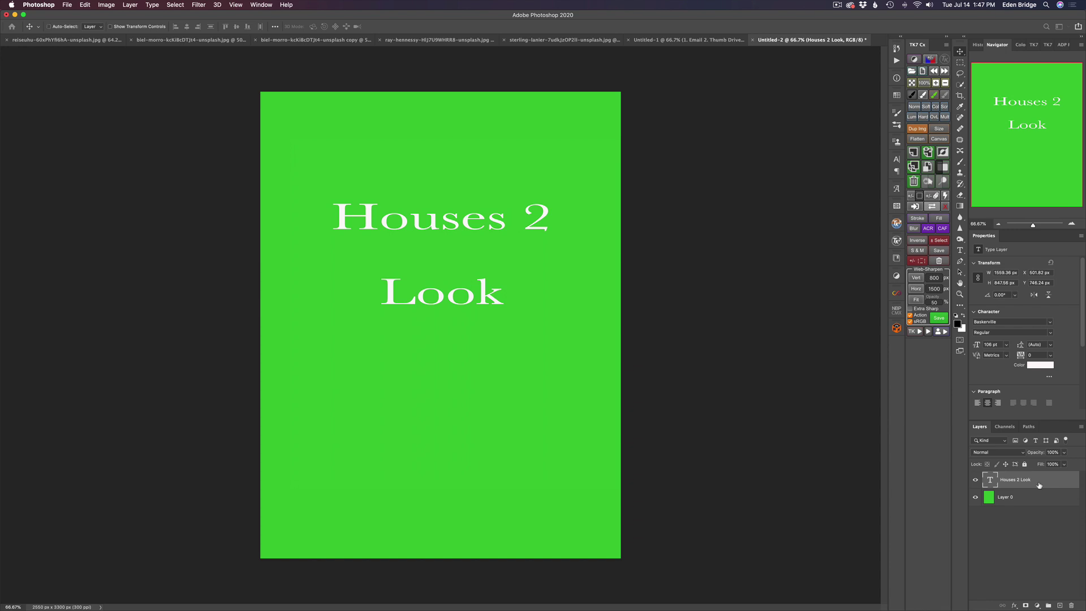
# In Photoshop, stamp the visible layers of the green Houses 2 Look document into a new layer and open it in Topaz Studio 2
pyautogui.press('alt+shift+super+e')
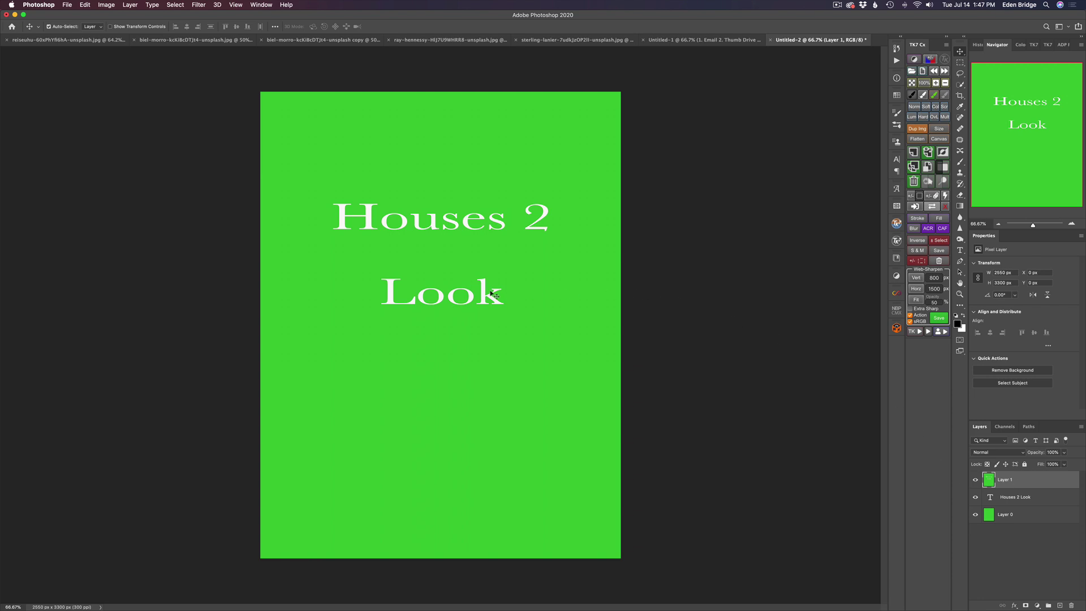
pyautogui.click(199, 4)
pyautogui.moveTo(272, 260)
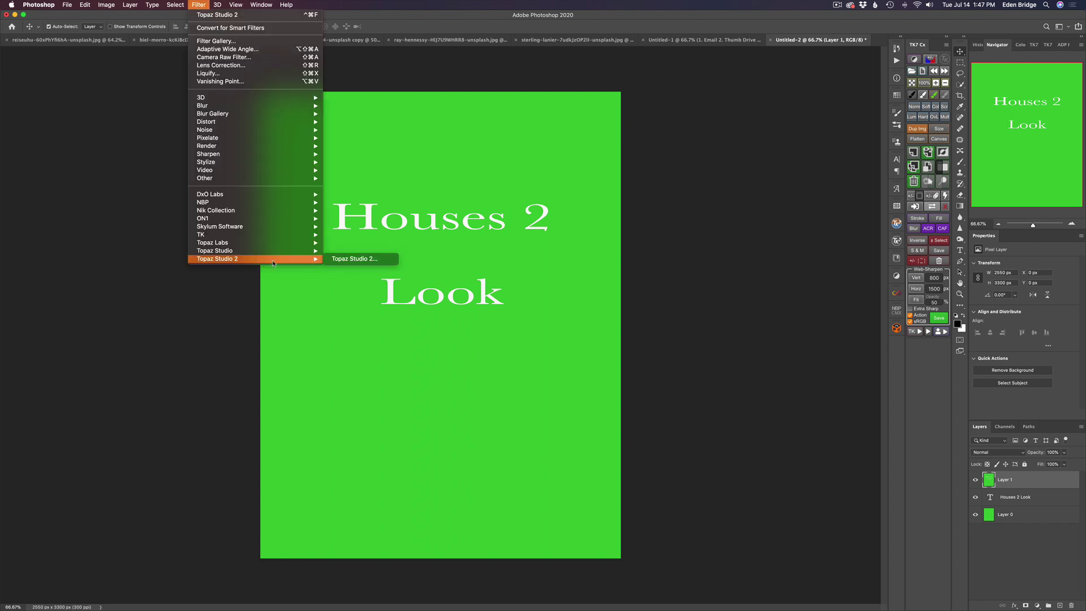
pyautogui.click(356, 259)
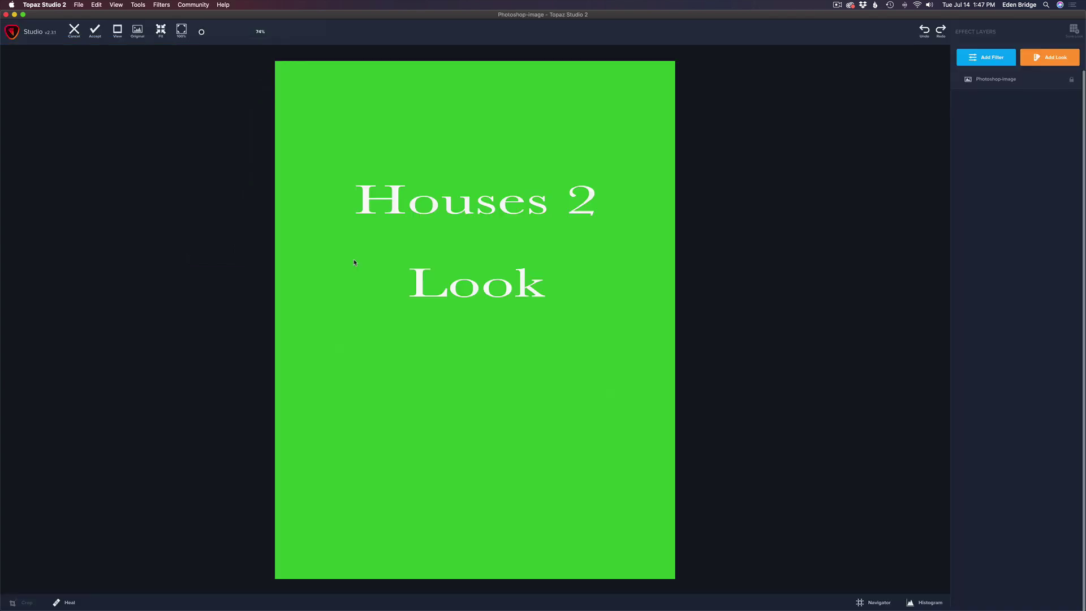
# Apply the Houses 2 look from My Looks to the green title image
pyautogui.click(1056, 59)
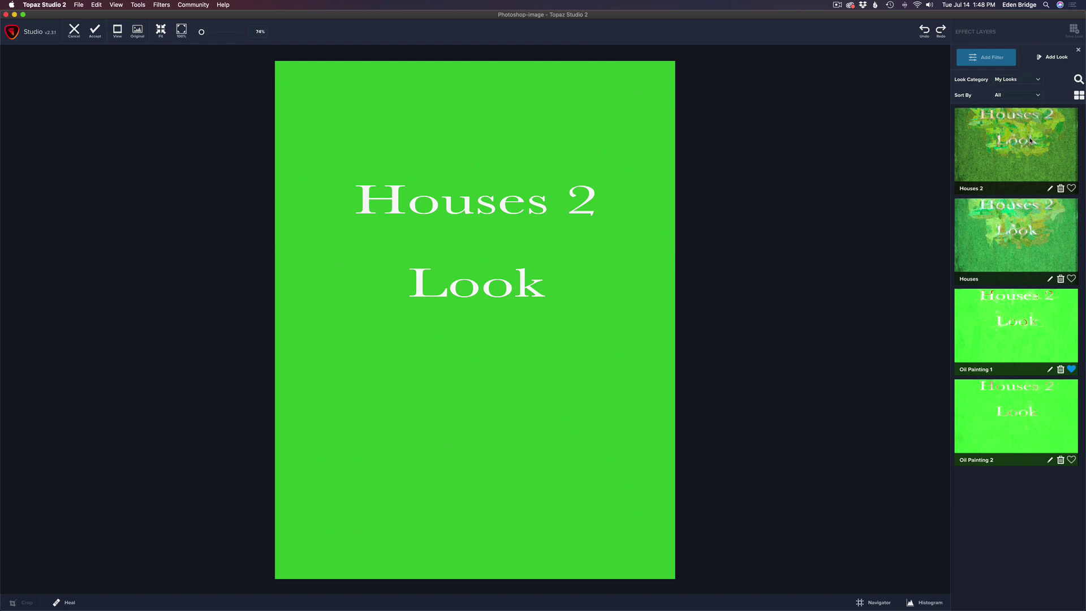
pyautogui.click(1030, 140)
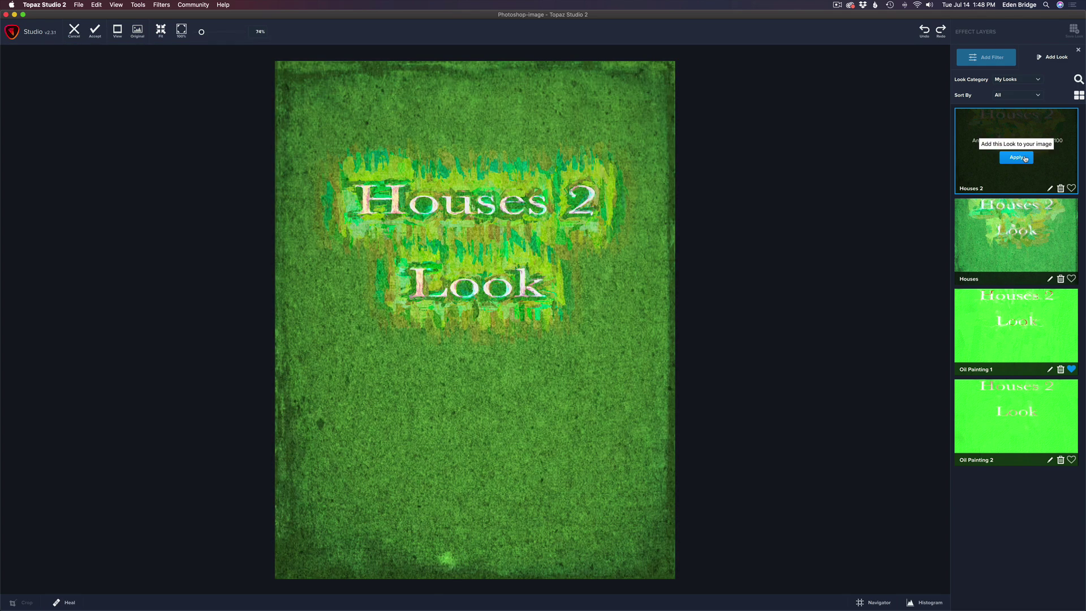
pyautogui.click(1027, 157)
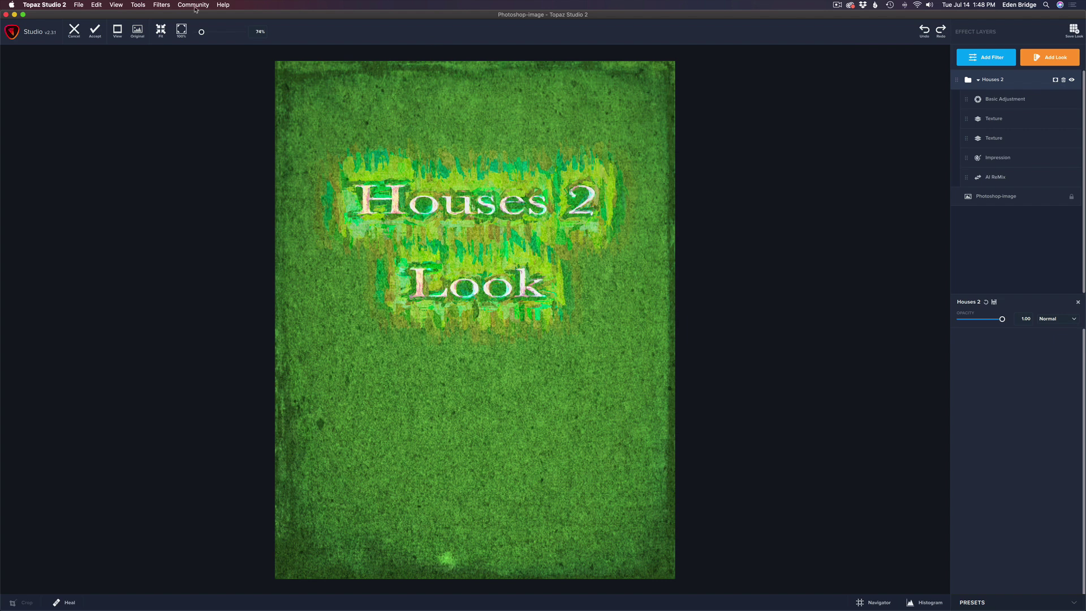
# Save the project to the Desktop under the name Houses 2 Look
pyautogui.click(81, 5)
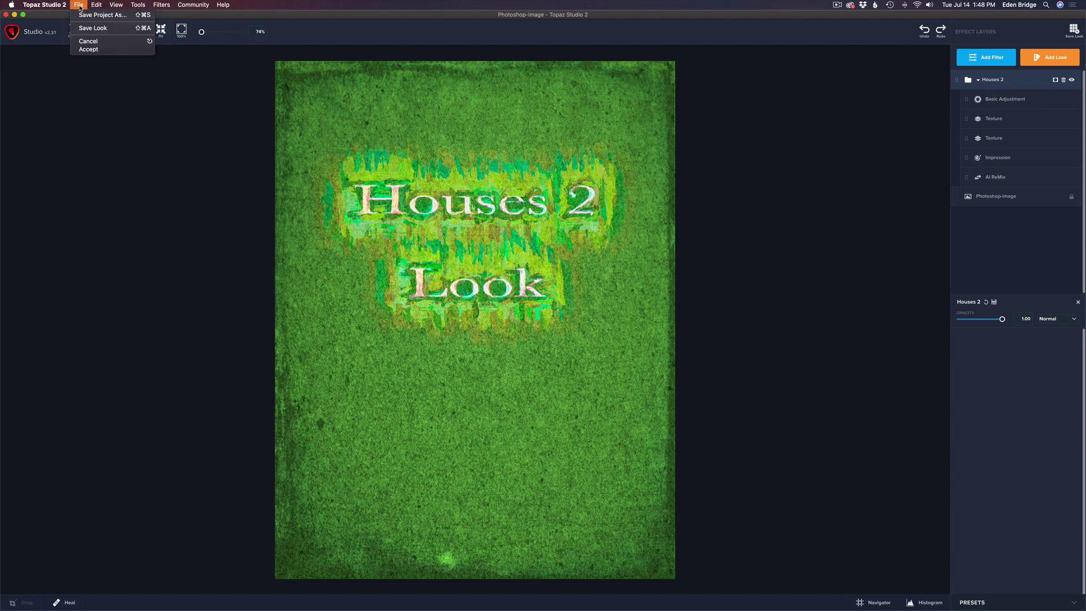
pyautogui.click(89, 17)
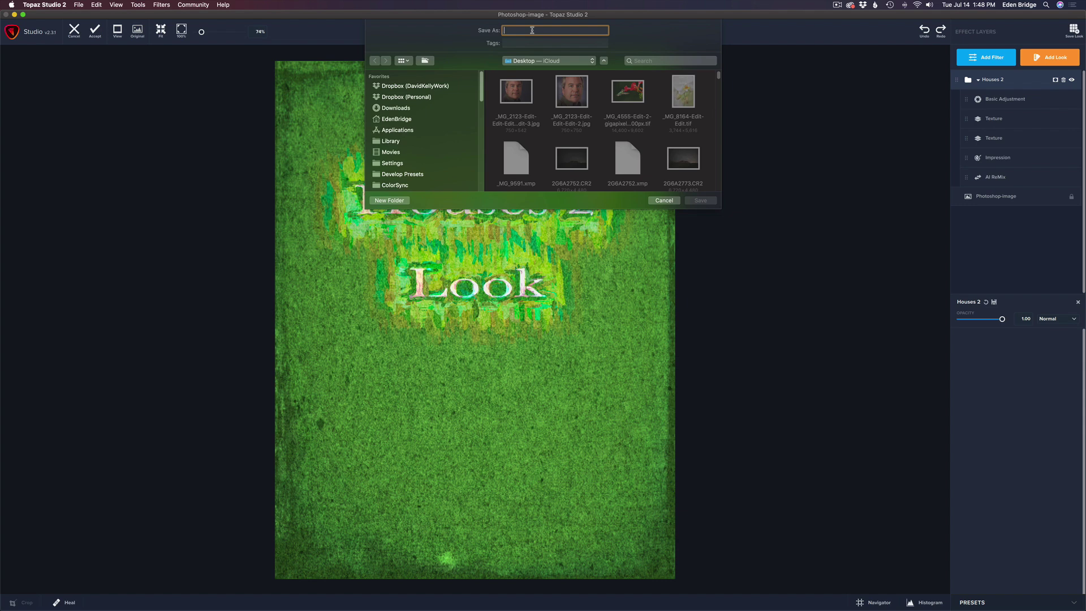
pyautogui.write('Houses 2 Look')
pyautogui.click(700, 201)
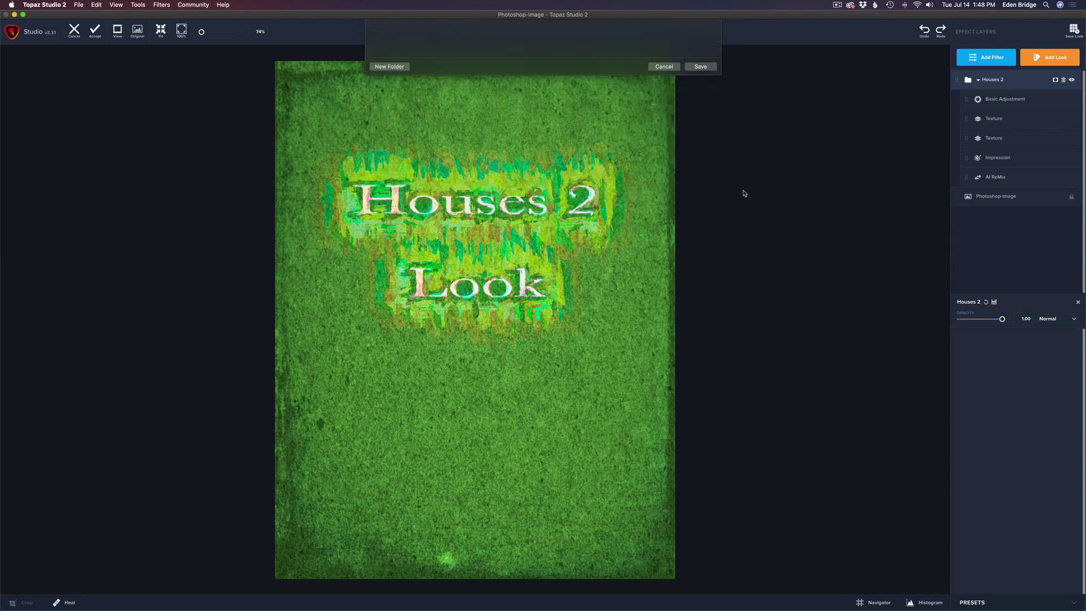